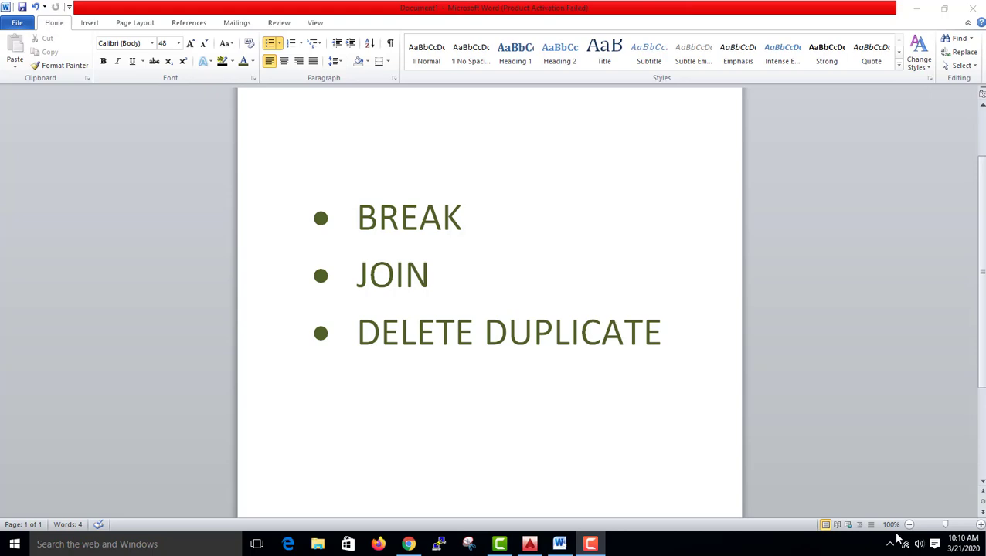
# - Switch from the Word outline of BREAK, JOIN and DELETE DUPLICATE to the blank AutoCAD Drawing1
pyautogui.click(529, 543)
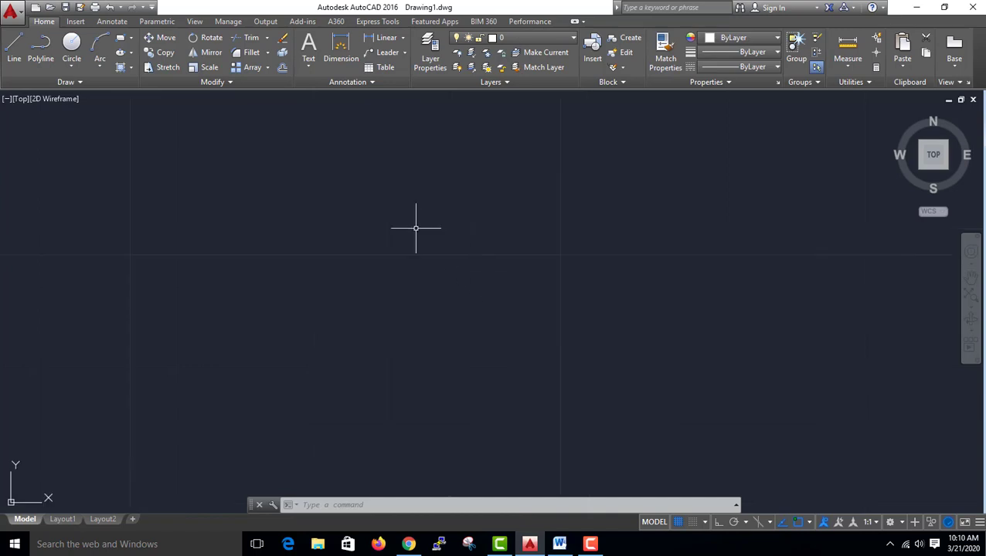
# - Draw a long horizontal line across the drawing with Ortho turned on
pyautogui.scroll(3, 411, 226)
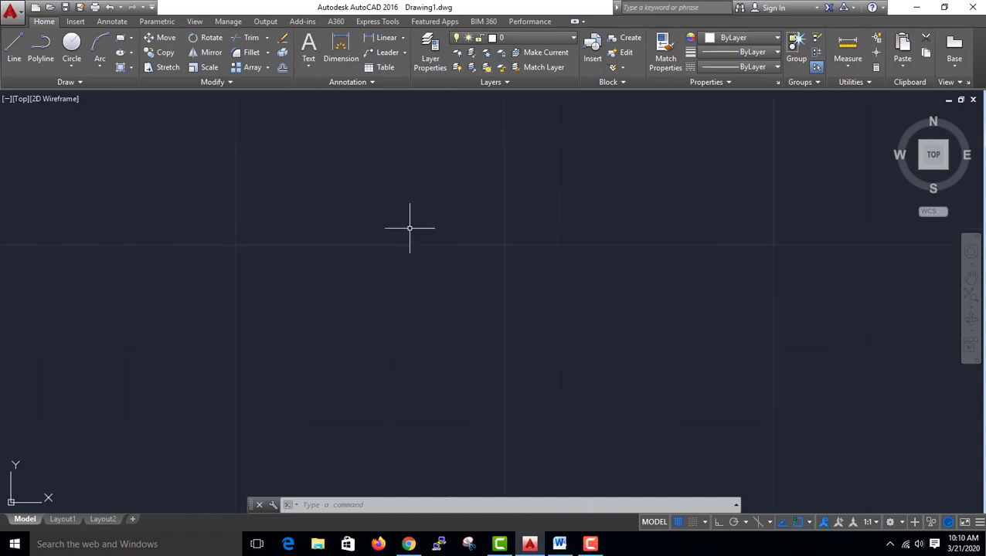
pyautogui.click(14, 47)
pyautogui.click(58, 236)
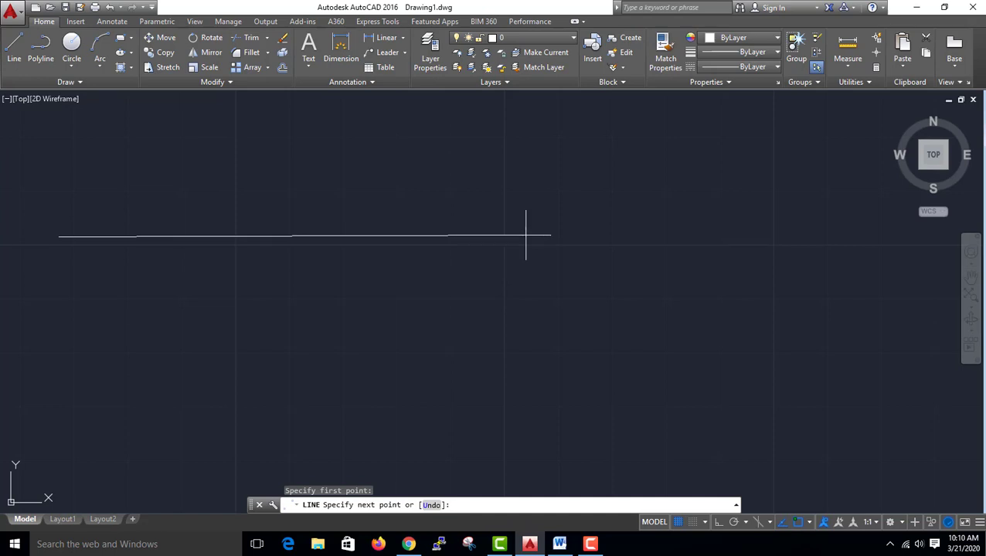
pyautogui.press('F8')
pyautogui.click(562, 237)
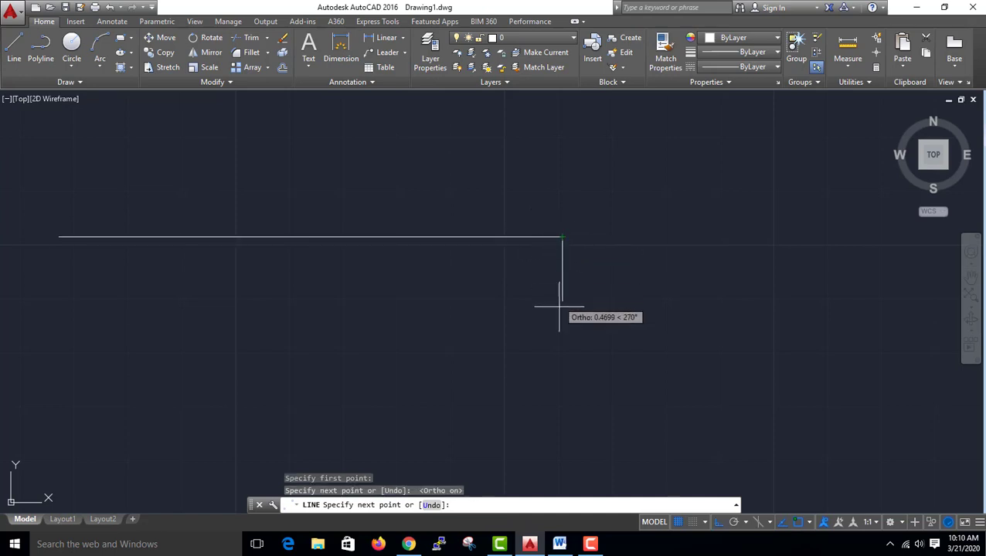
pyautogui.press('Escape')
pyautogui.write('b')
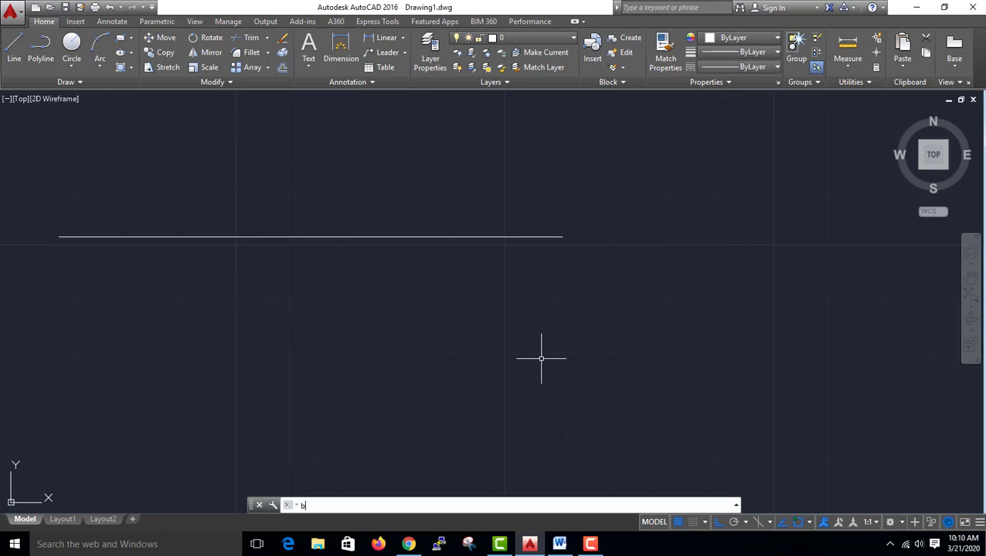
# - Use BREAK to cut a gap out of the middle of the line
pyautogui.write('reak')
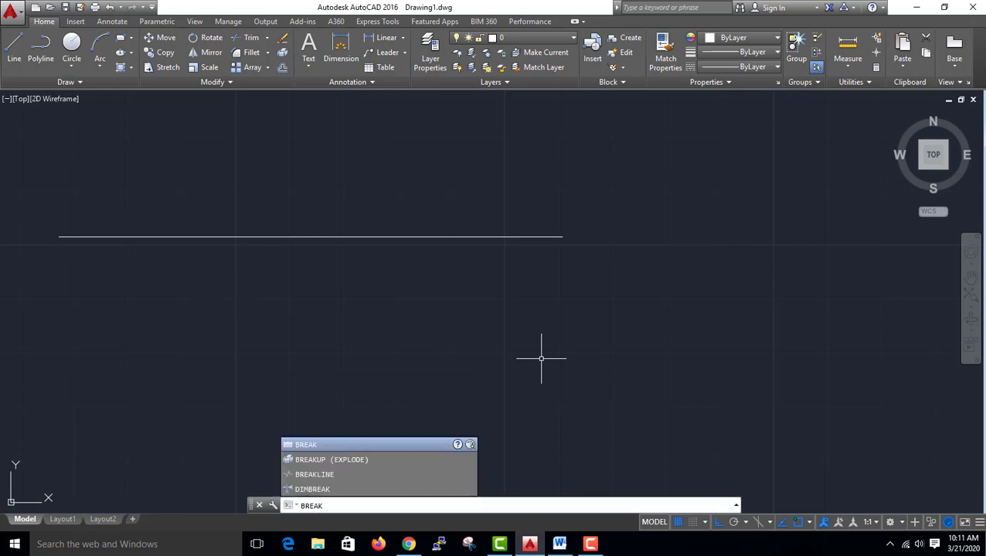
pyautogui.press('Return')
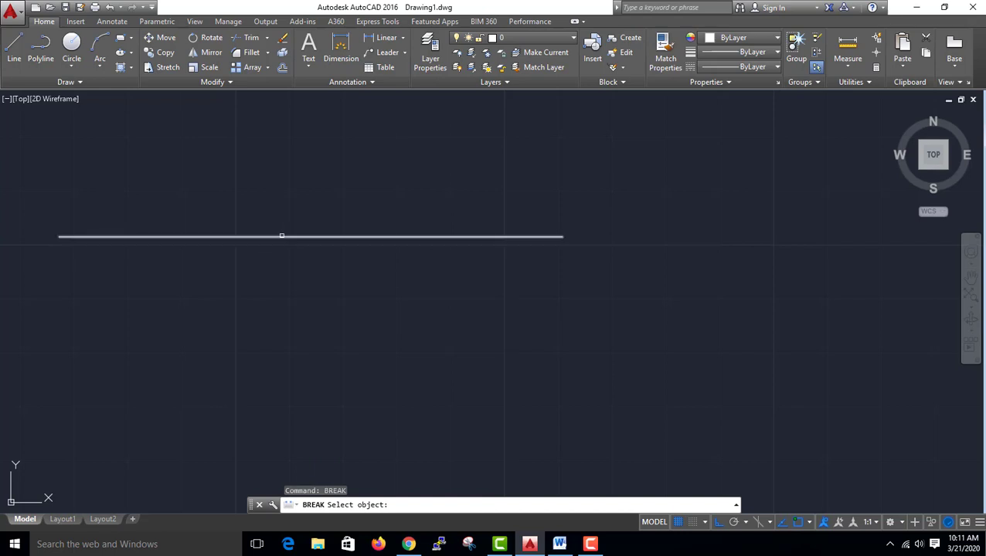
pyautogui.click(287, 235)
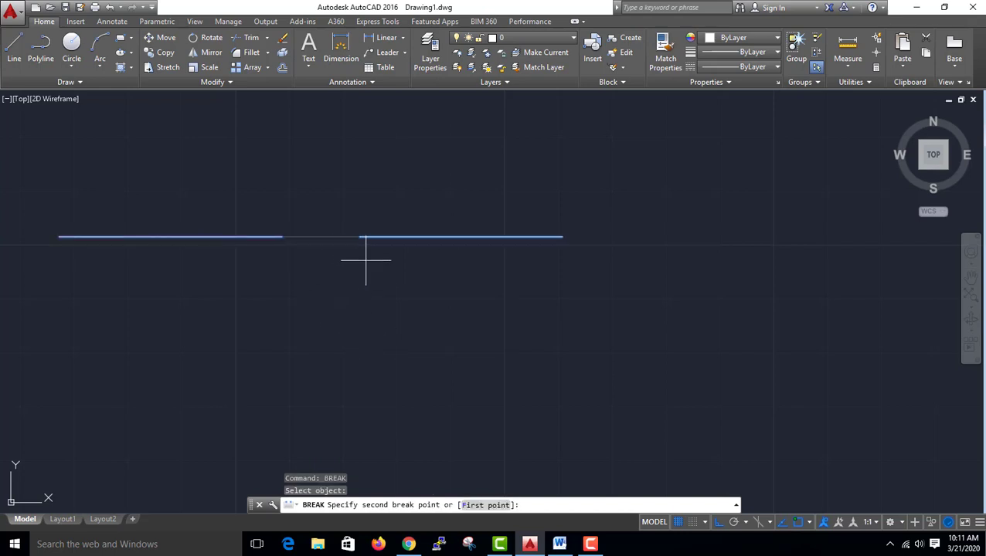
pyautogui.click(417, 237)
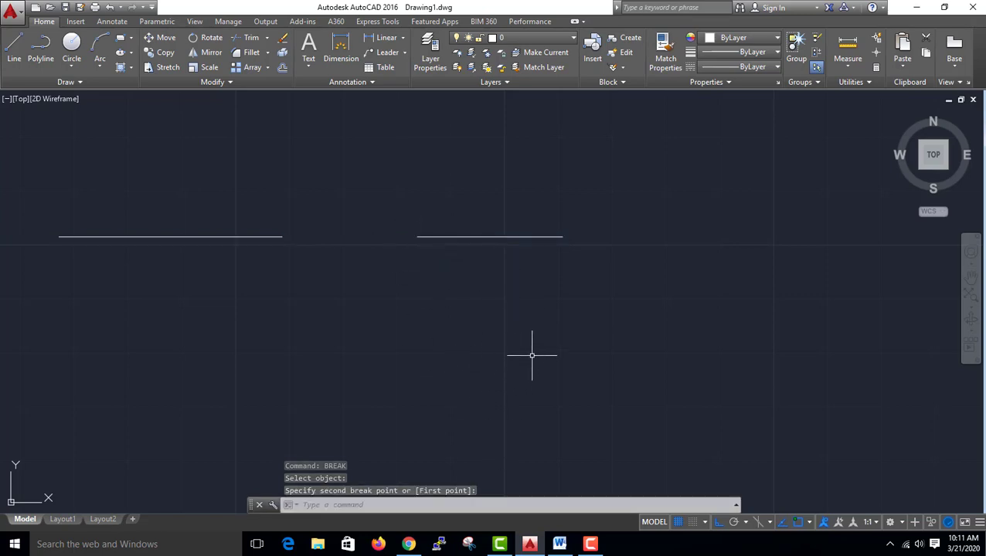
pyautogui.press('Escape')
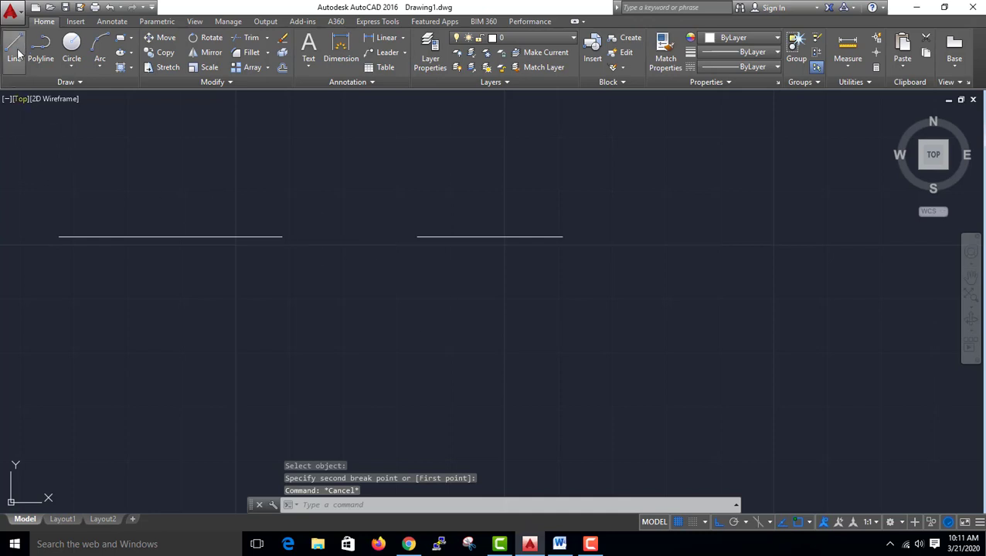
# - Draw a second horizontal line lower down and break a gap in its middle
pyautogui.click(17, 46)
pyautogui.click(51, 340)
pyautogui.click(531, 363)
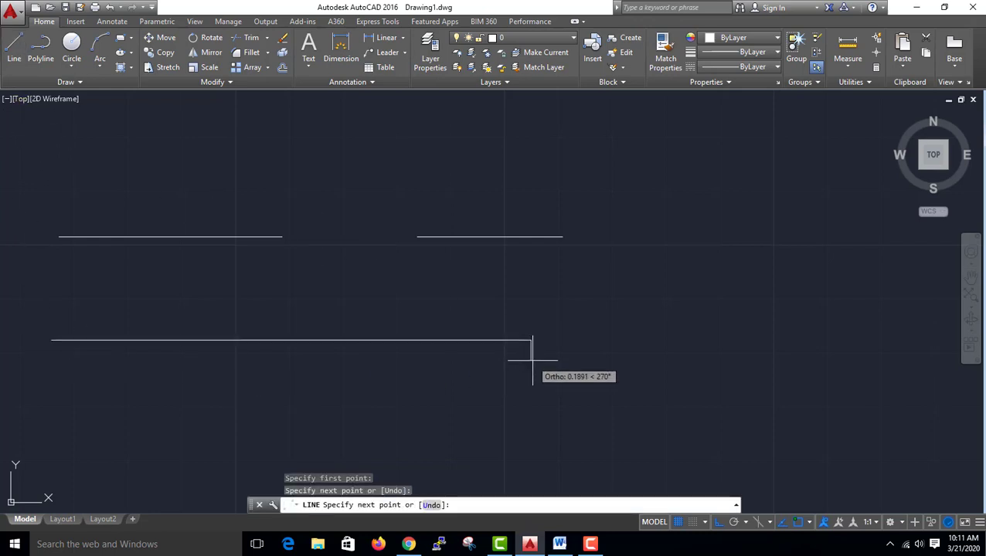
pyautogui.press('Escape')
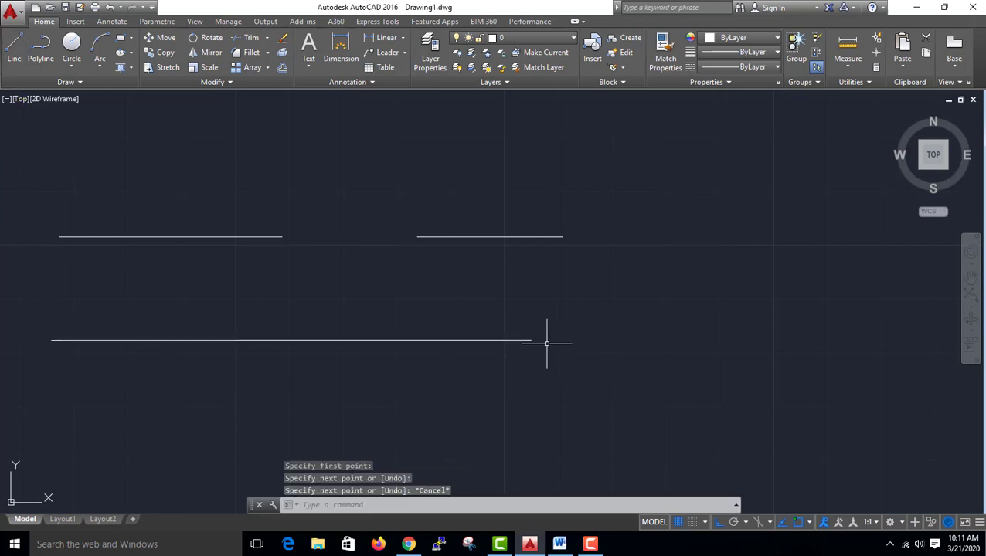
pyautogui.write('b')
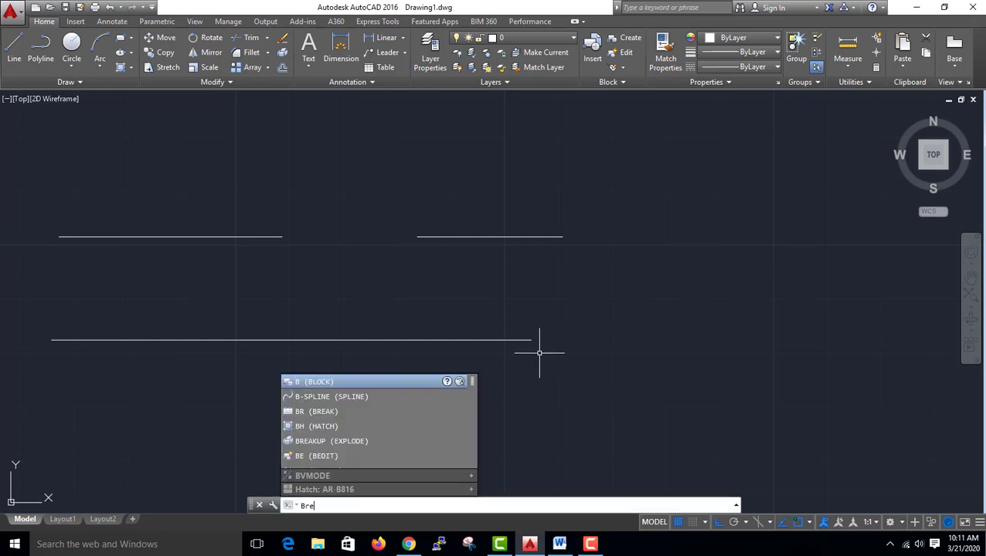
pyautogui.press('Return')
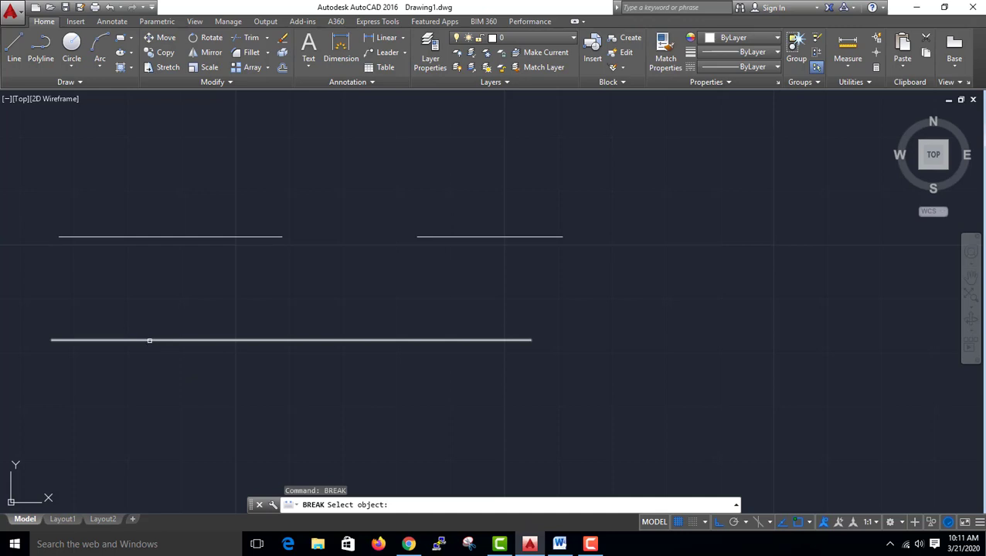
pyautogui.click(234, 340)
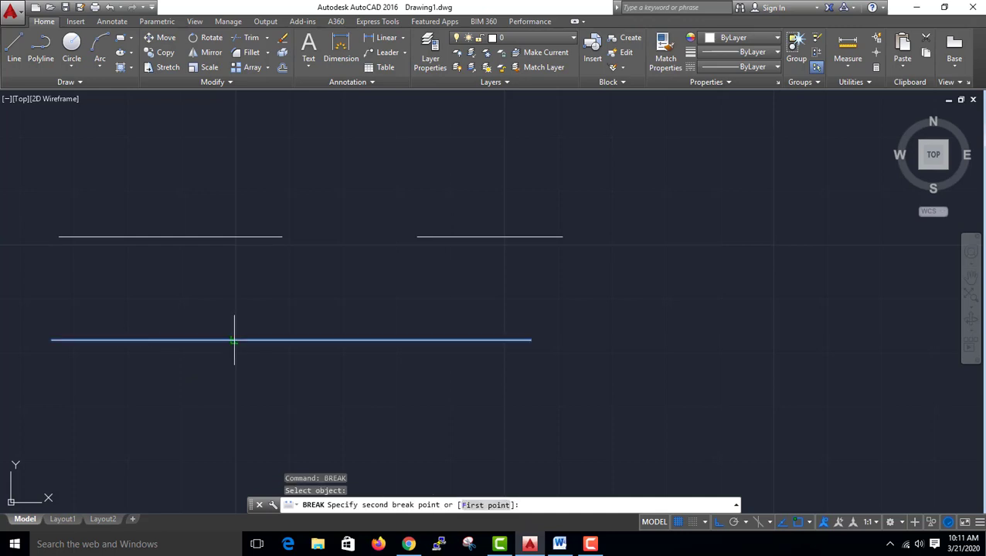
pyautogui.click(396, 340)
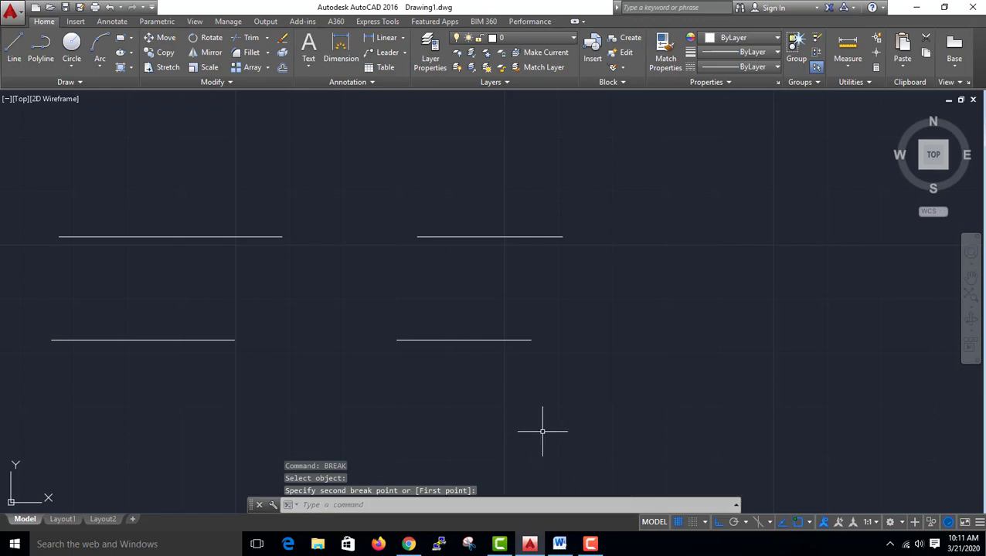
# - Draw a circle on the right and break its upper-left part to leave an open arc
pyautogui.click(71, 45)
pyautogui.click(732, 319)
pyautogui.click(666, 257)
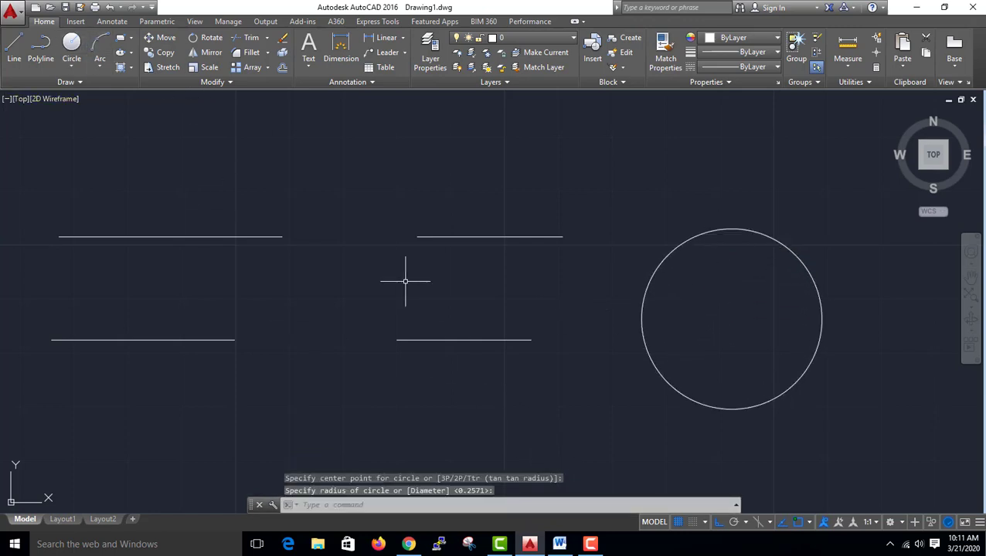
pyautogui.write('br')
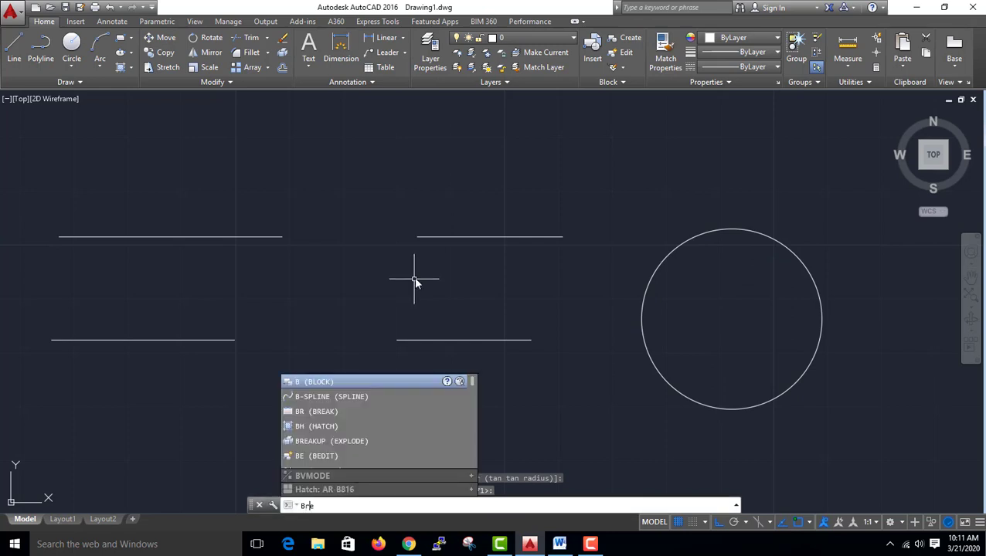
pyautogui.write('e')
pyautogui.press('Return')
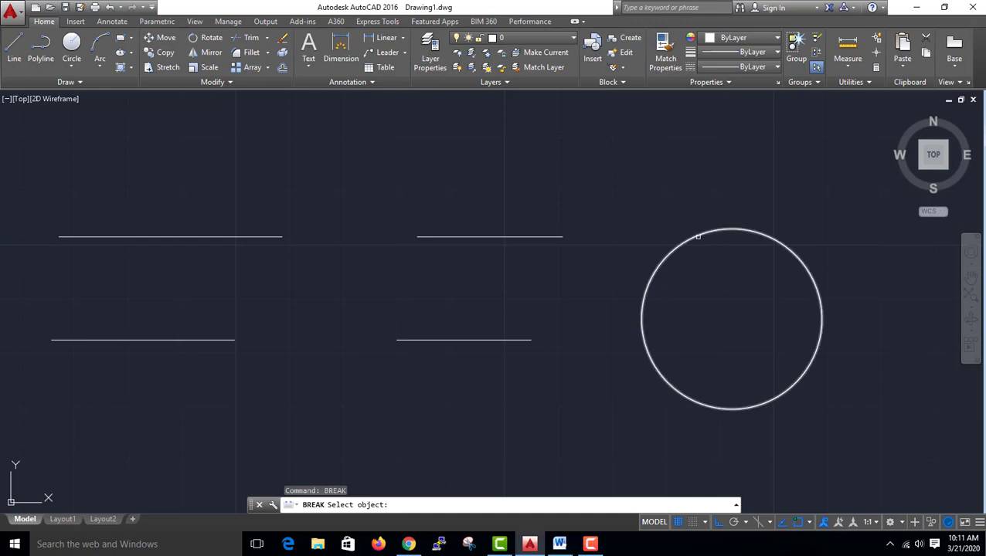
pyautogui.click(699, 234)
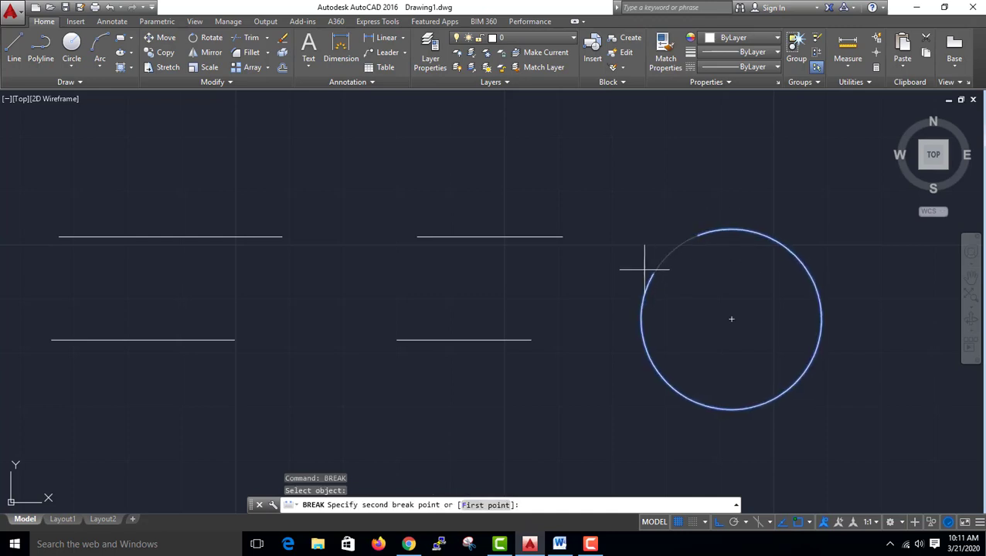
pyautogui.click(640, 308)
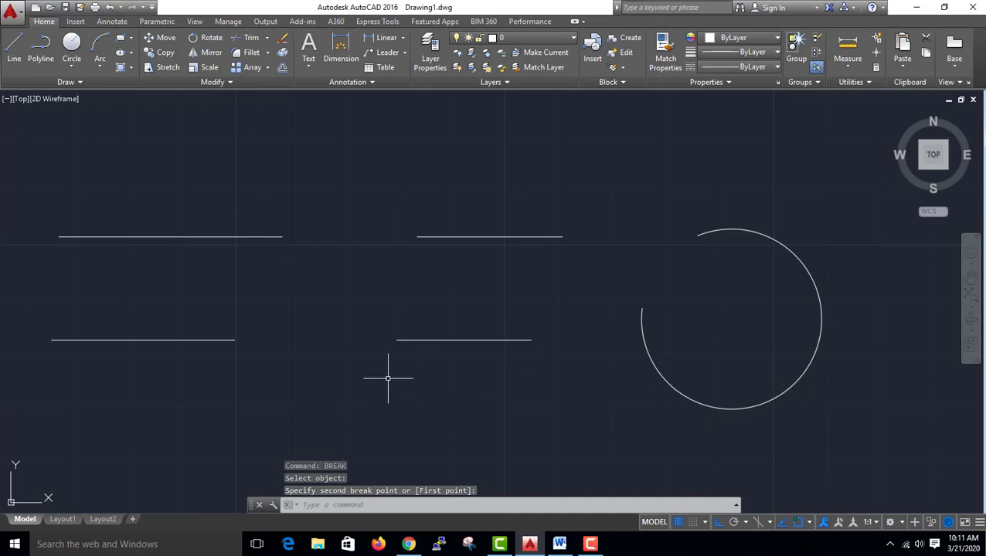
pyautogui.click(121, 43)
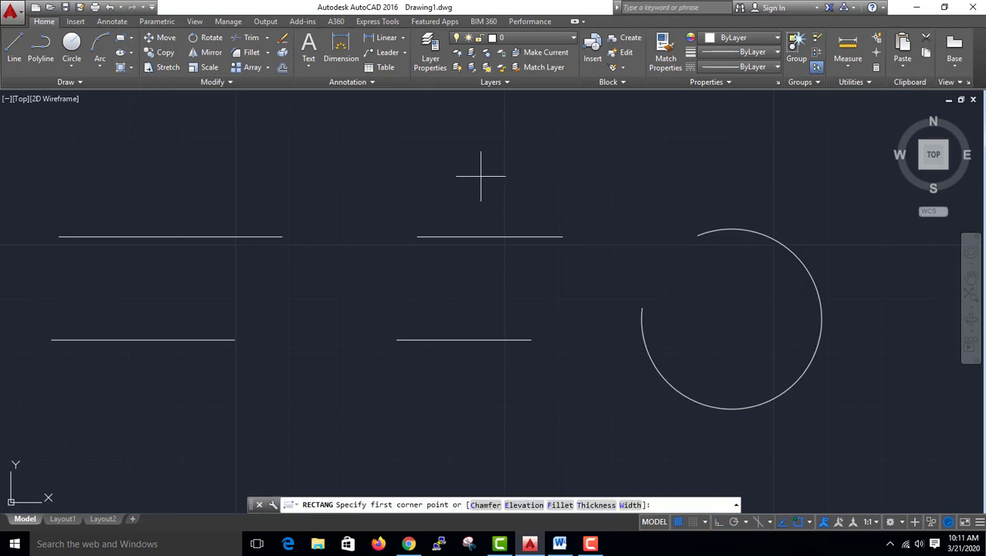
# - Draw a rectangle above the arc, then BREAK from its top edge to its right edge
pyautogui.click(635, 134)
pyautogui.click(768, 205)
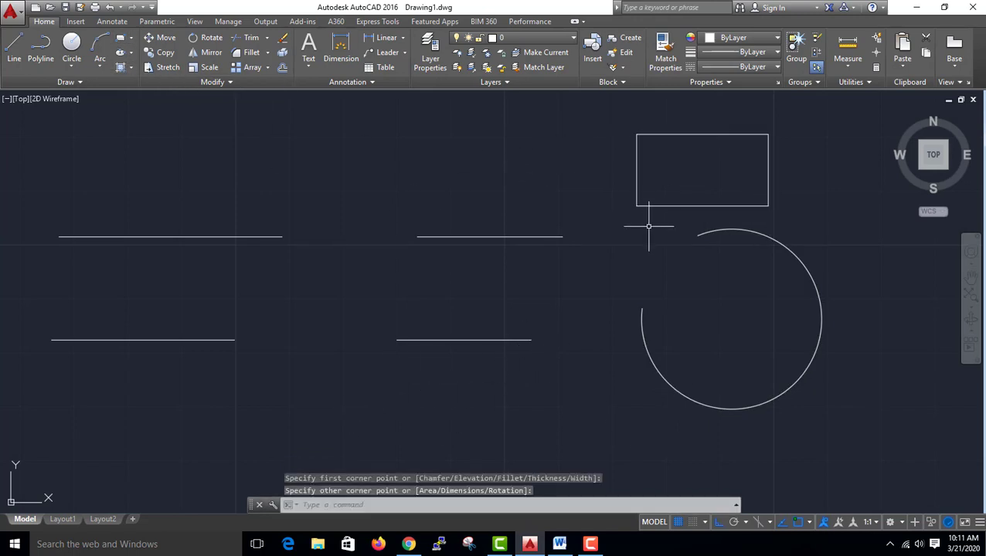
pyautogui.write('bre')
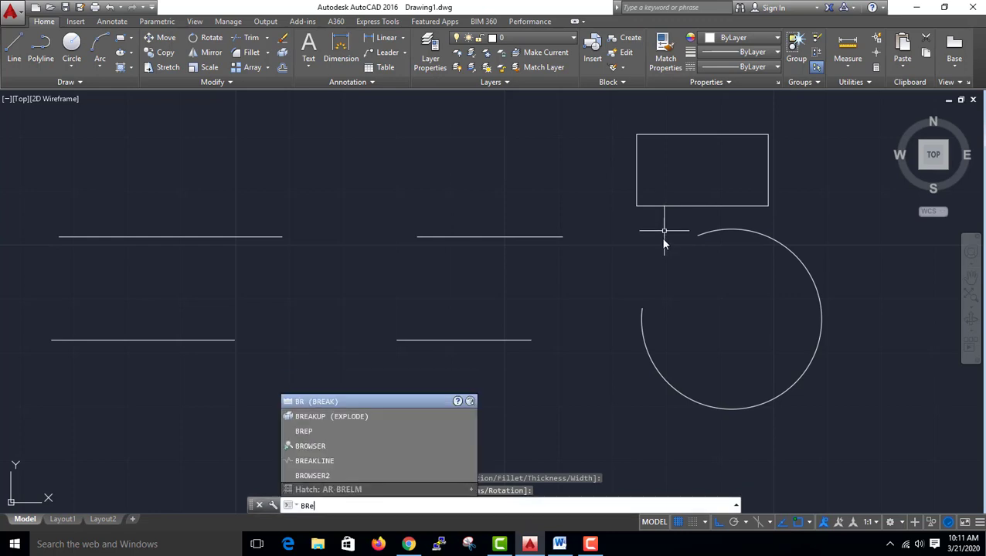
pyautogui.write('ak')
pyautogui.press('Return')
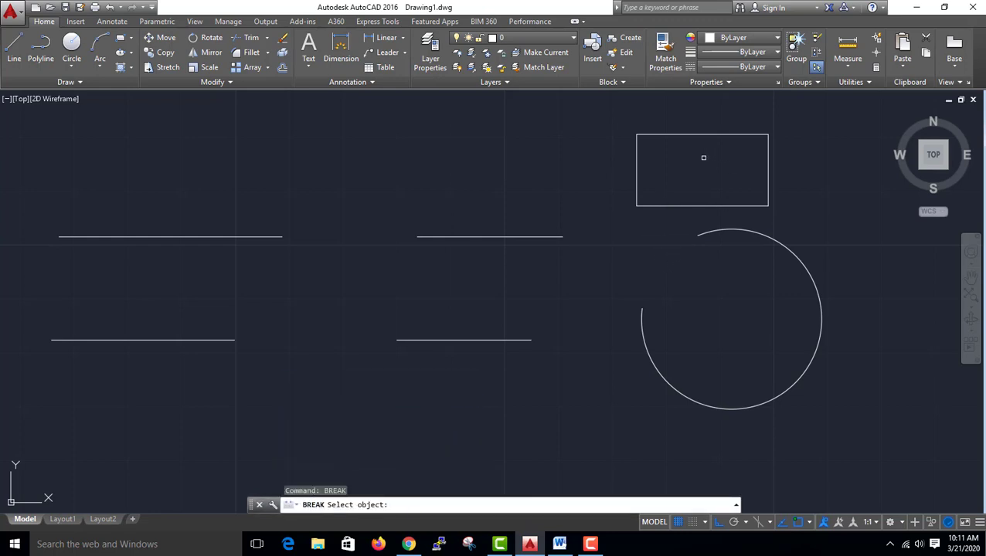
pyautogui.click(708, 134)
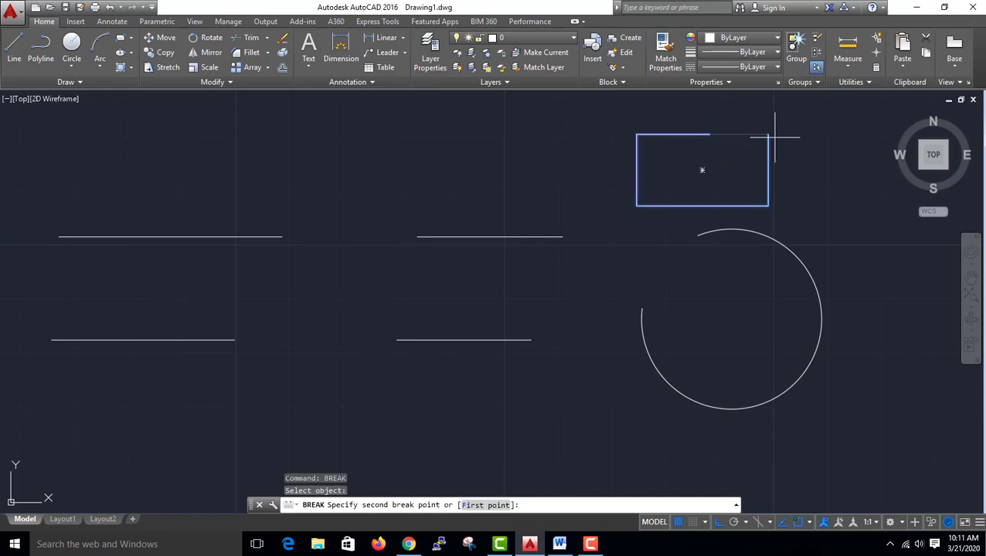
pyautogui.click(768, 181)
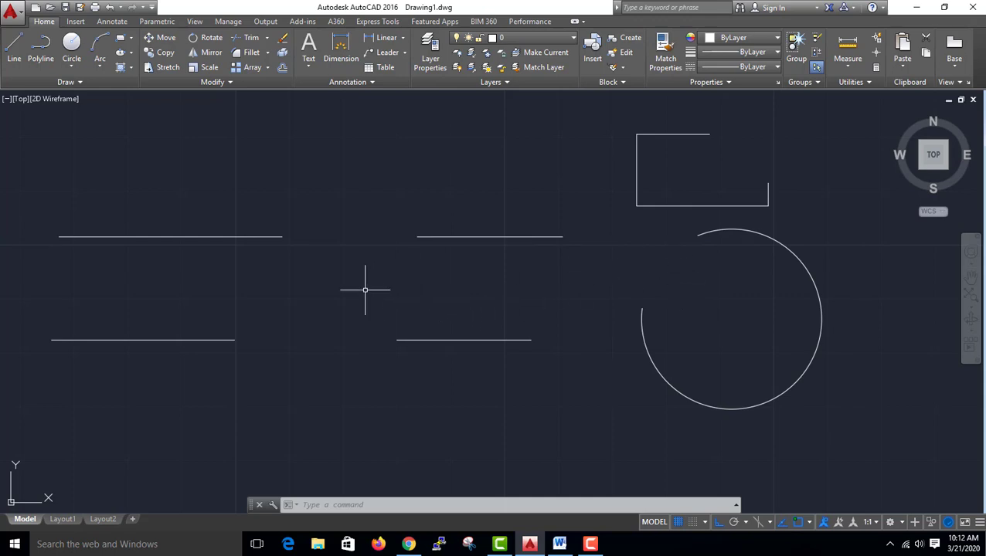
# - JOIN the two upper line pieces into one continuous line
pyautogui.write('jo')
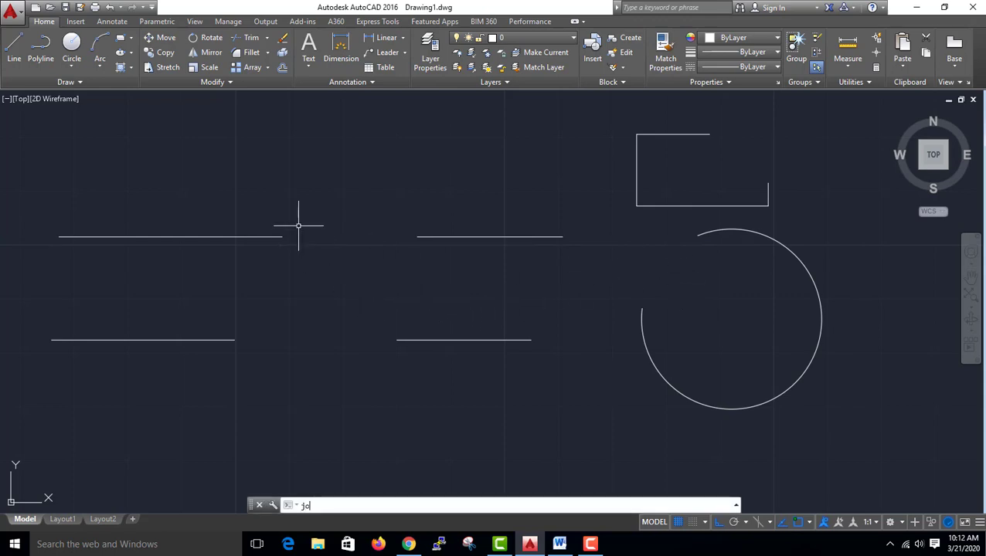
pyautogui.write('n')
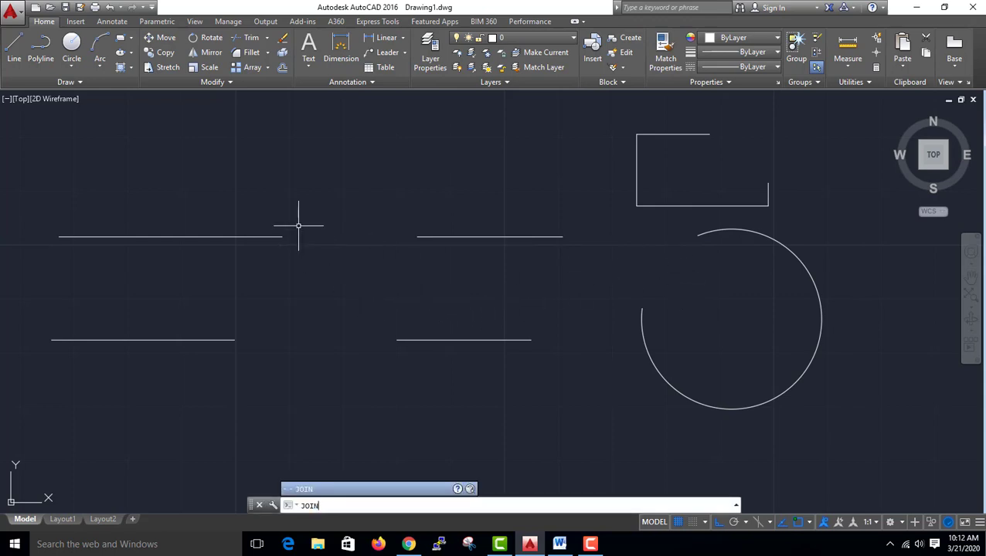
pyautogui.press('Return')
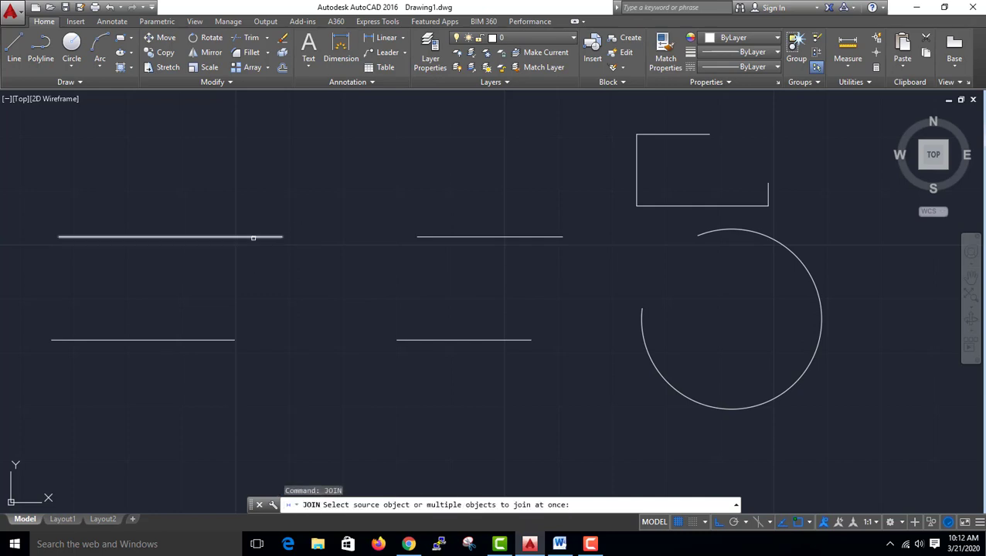
pyautogui.click(254, 235)
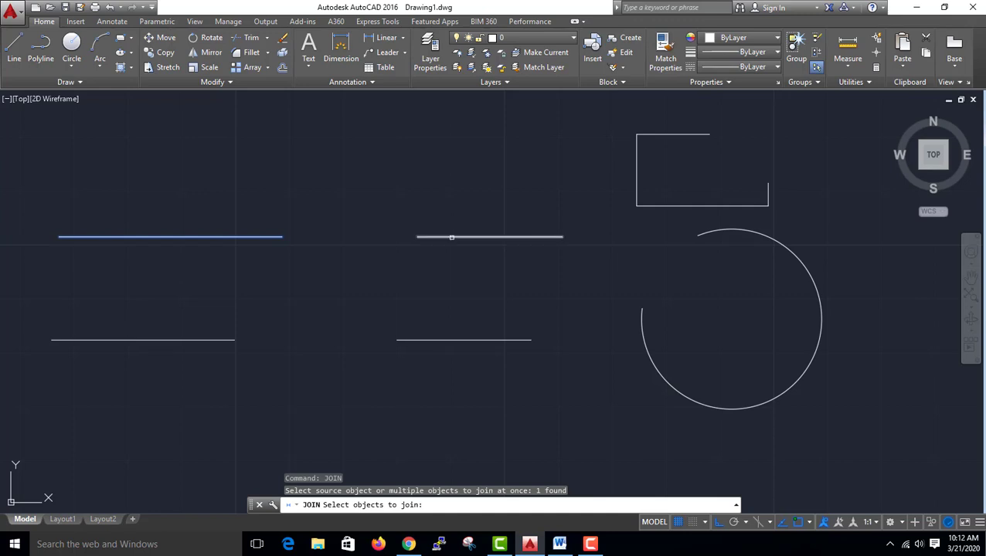
pyautogui.click(452, 238)
pyautogui.press('Return')
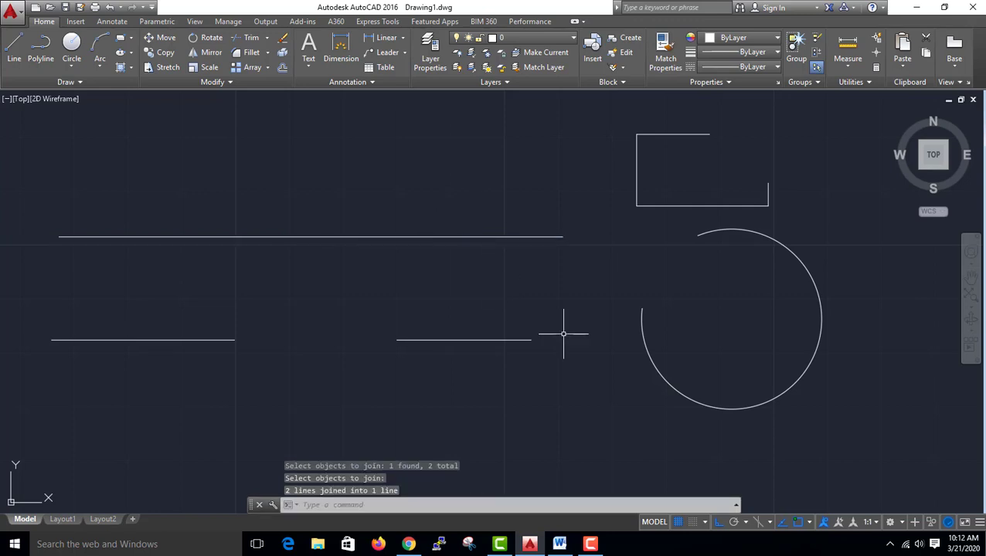
# - JOIN the two lower line pieces into one continuous line
pyautogui.write('j')
pyautogui.press('Return')
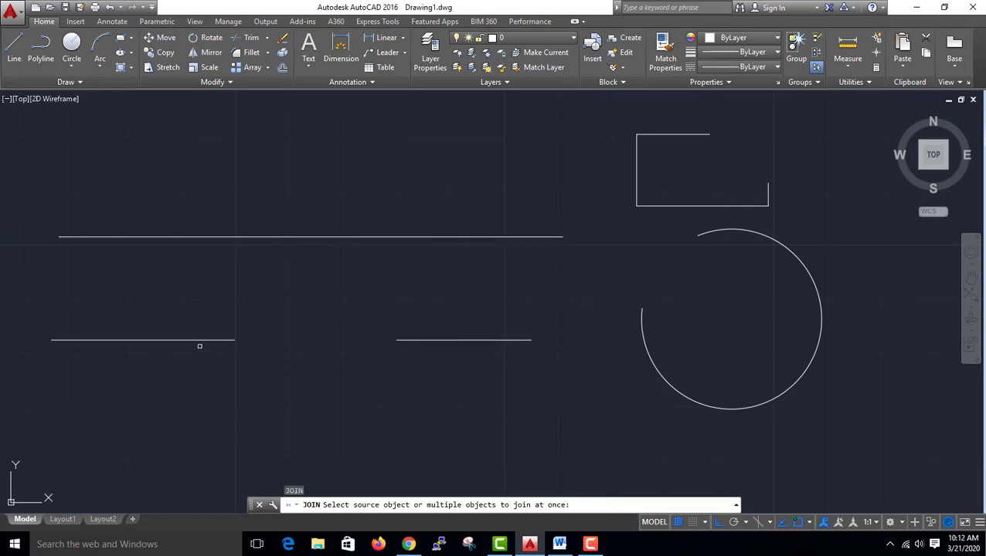
pyautogui.click(200, 341)
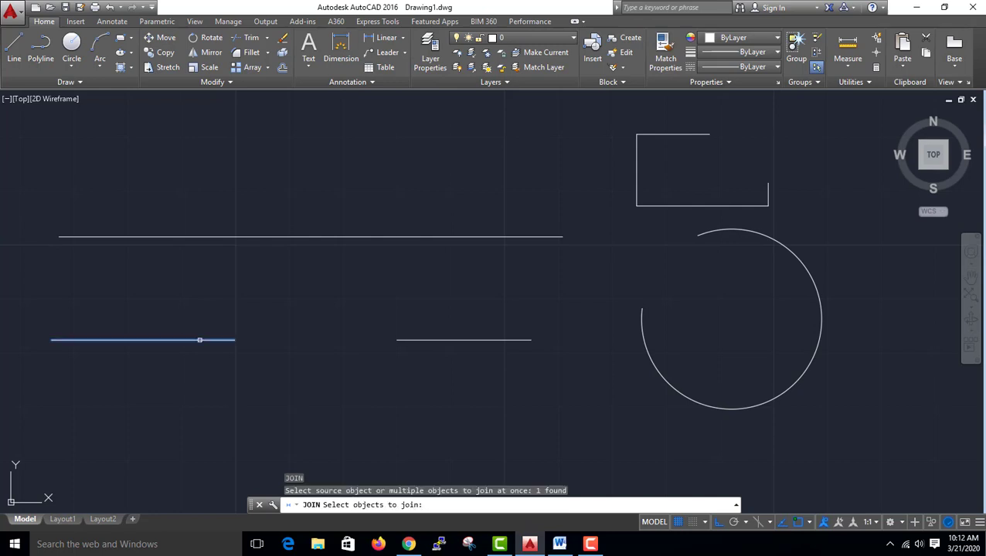
pyautogui.click(433, 340)
pyautogui.press('Return')
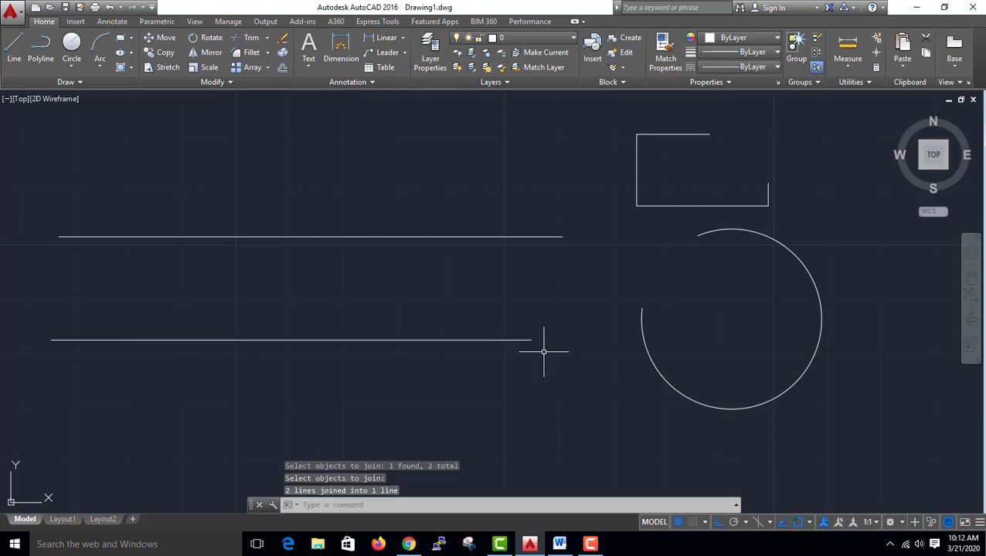
# - Try JOIN on the open arc and finish, leaving the arc open
pyautogui.press('Return')
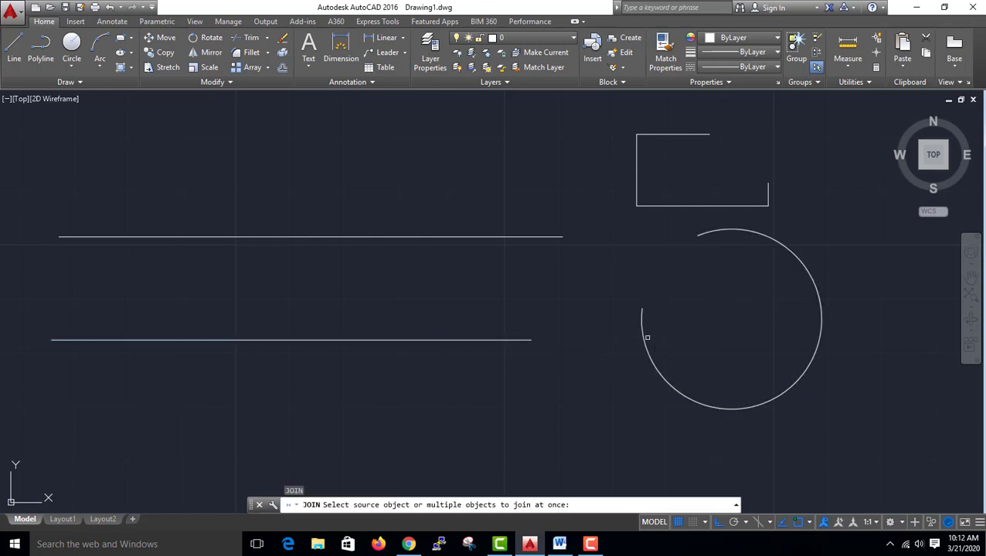
pyautogui.click(640, 333)
pyautogui.press('Return')
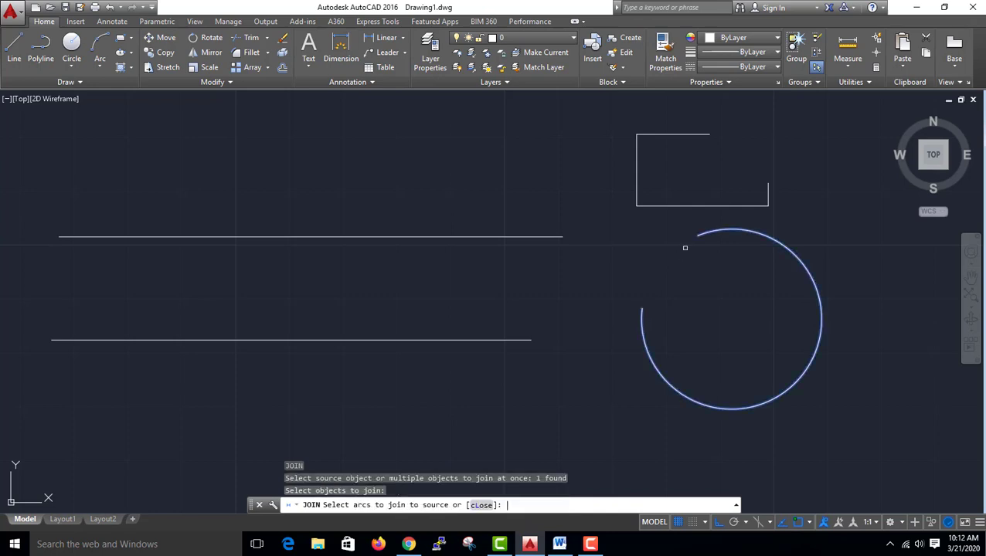
pyautogui.press('Return')
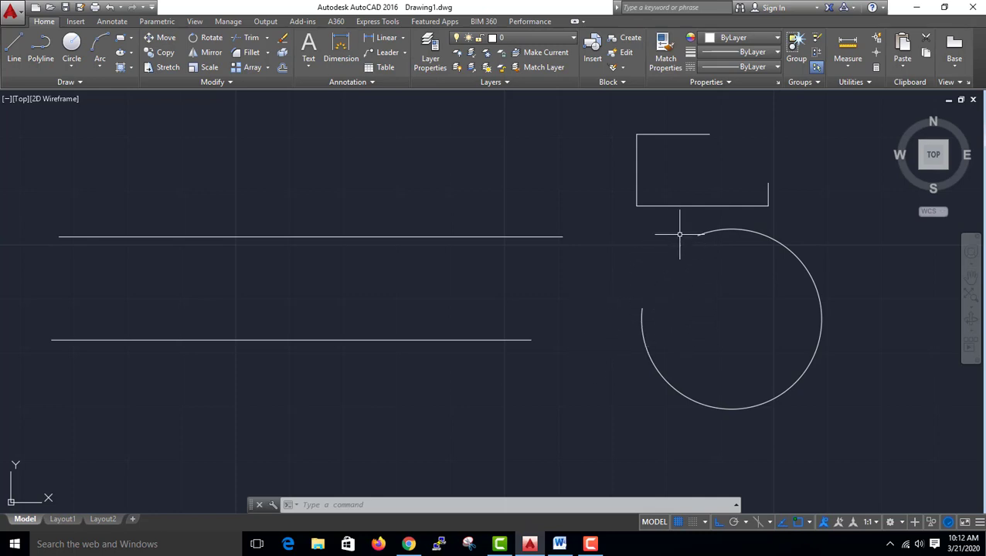
# - Delete all existing shapes and draw a new rectangle near the drawing centre
pyautogui.click(793, 138)
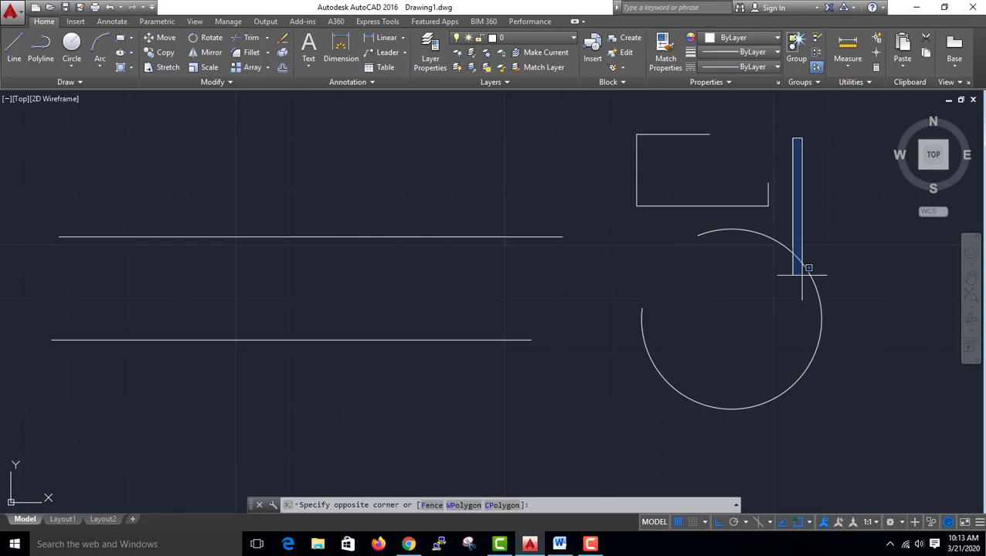
pyautogui.click(339, 444)
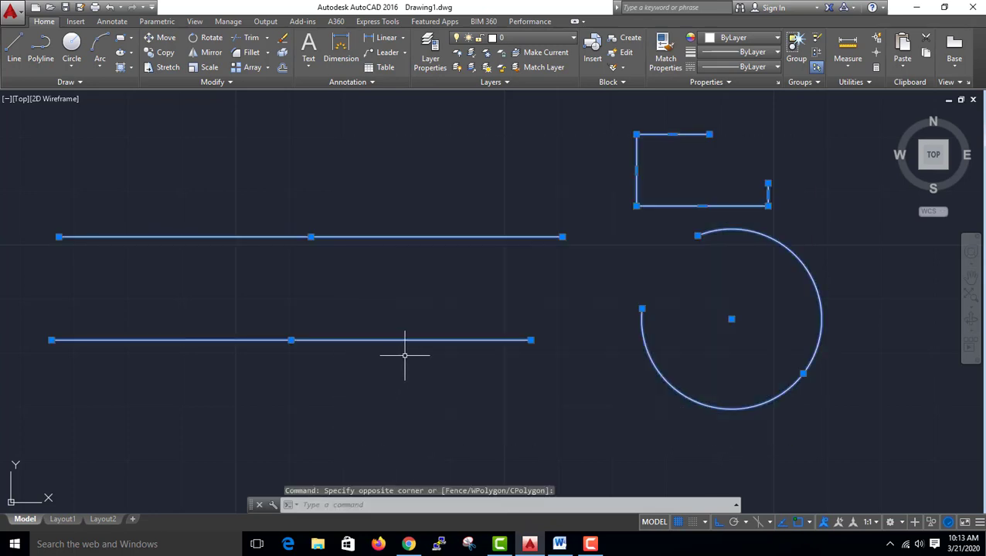
pyautogui.press('Delete')
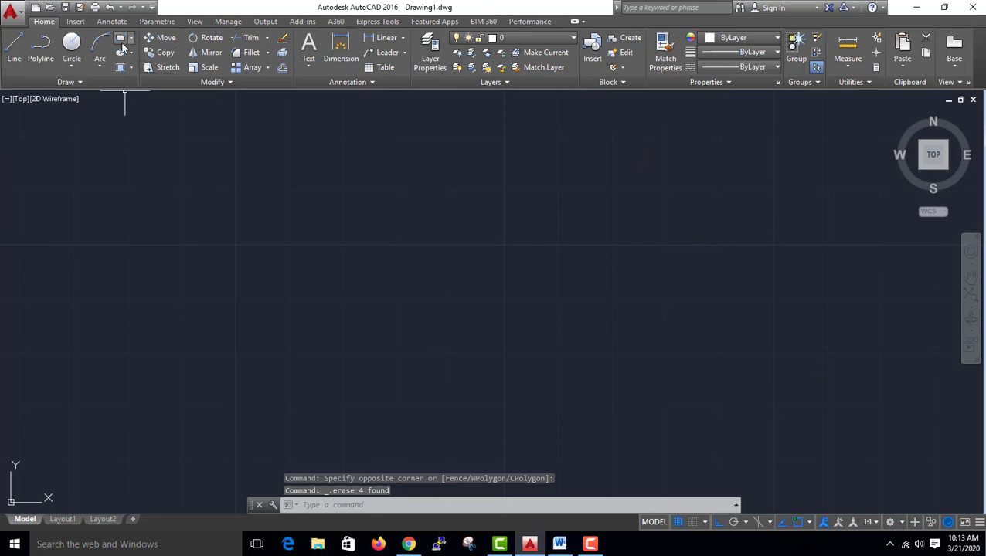
pyautogui.click(120, 37)
pyautogui.click(331, 210)
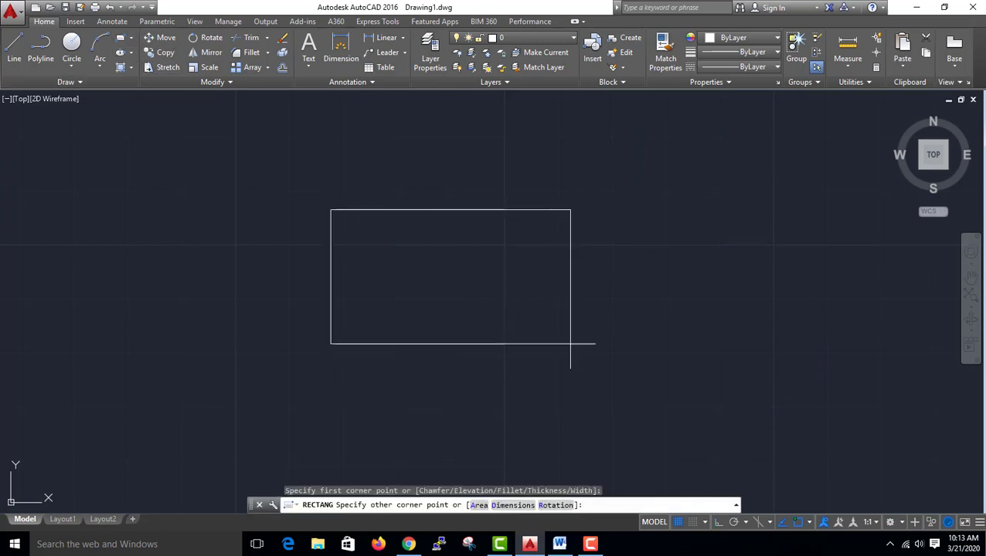
pyautogui.click(570, 343)
# - Select the new rectangle and EXPLODE it into four separate lines
pyautogui.click(633, 407)
pyautogui.click(258, 202)
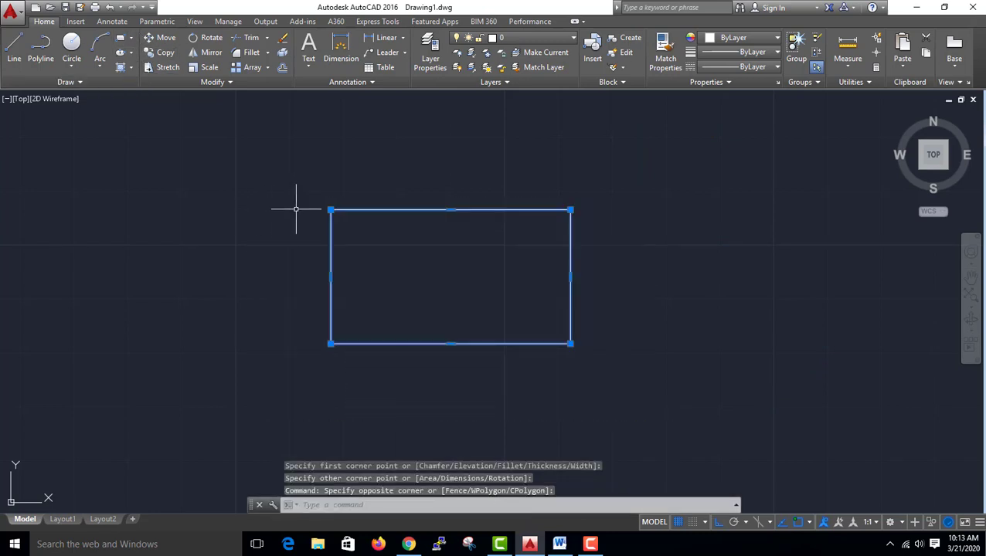
pyautogui.click(544, 235)
pyautogui.click(468, 170)
pyautogui.write('e')
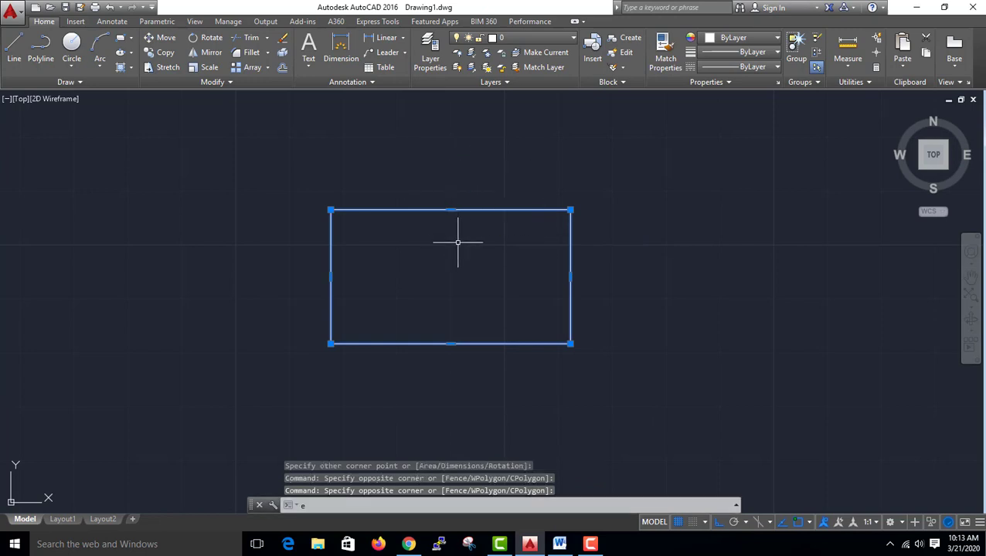
pyautogui.write('xplo')
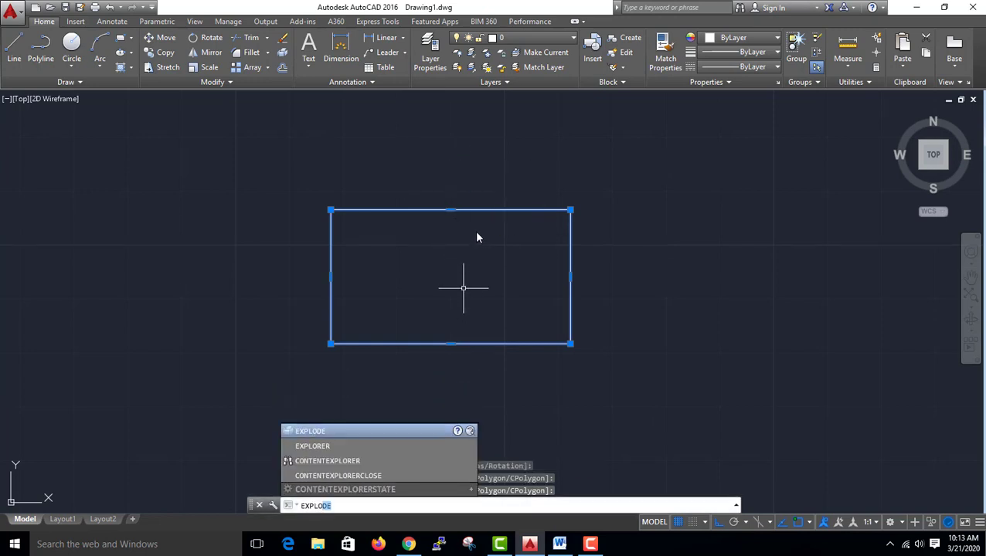
pyautogui.press('Return')
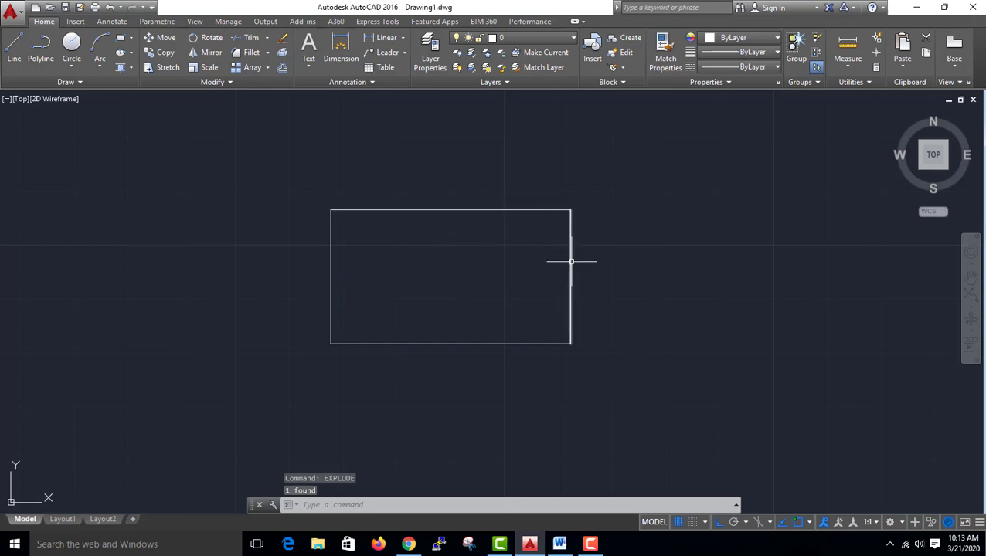
pyautogui.write('br')
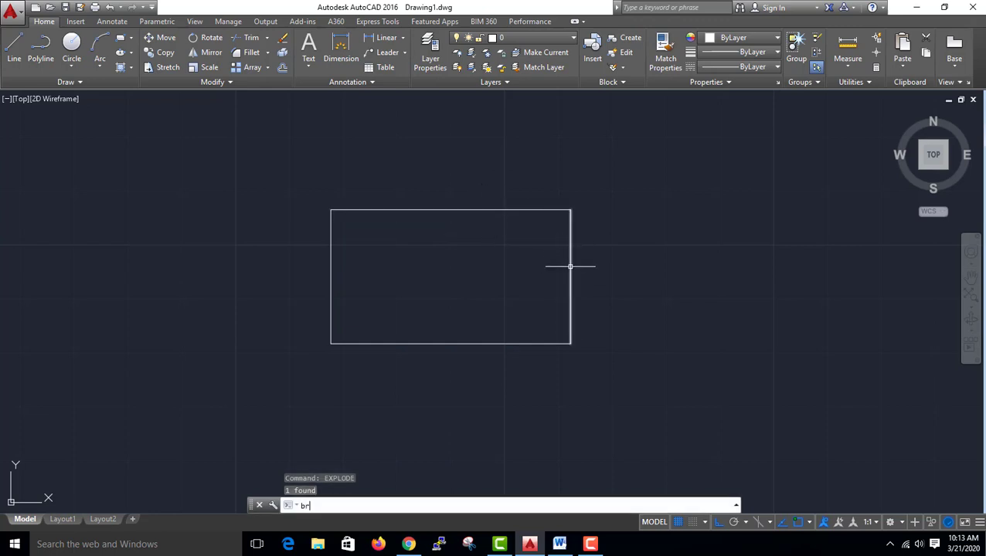
pyautogui.write('e')
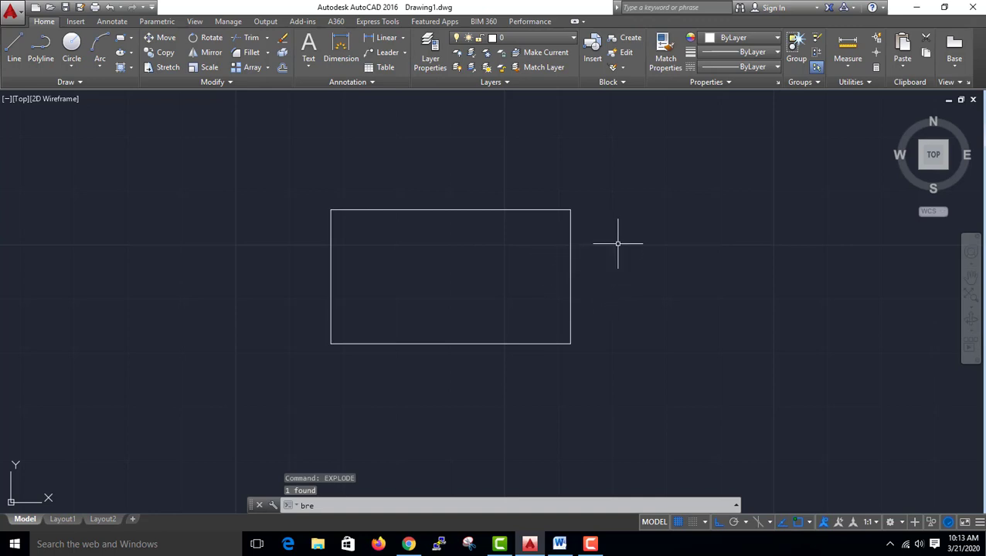
pyautogui.write('a')
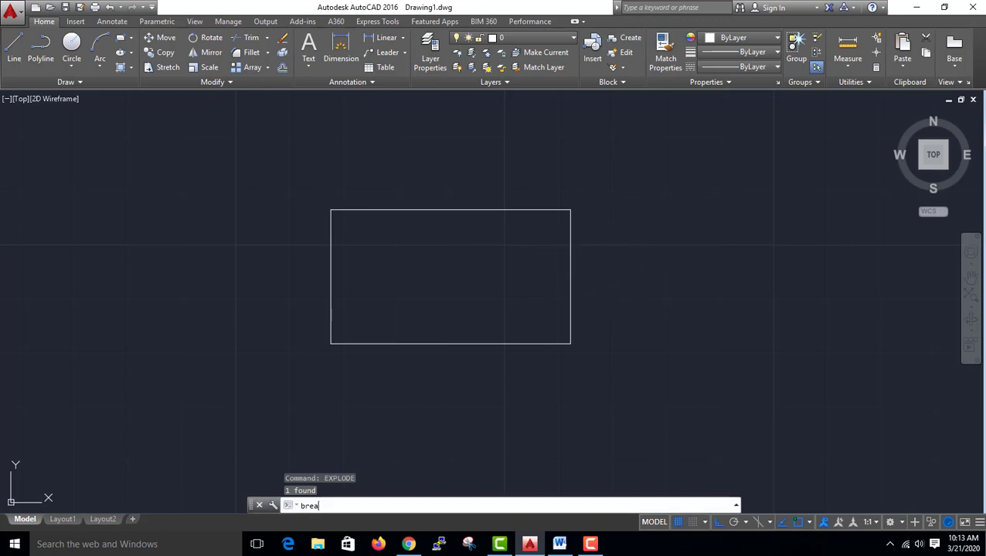
# - Run BREAK on the exploded rectangle's top line, cutting a gap toward its right end
pyautogui.press('Return')
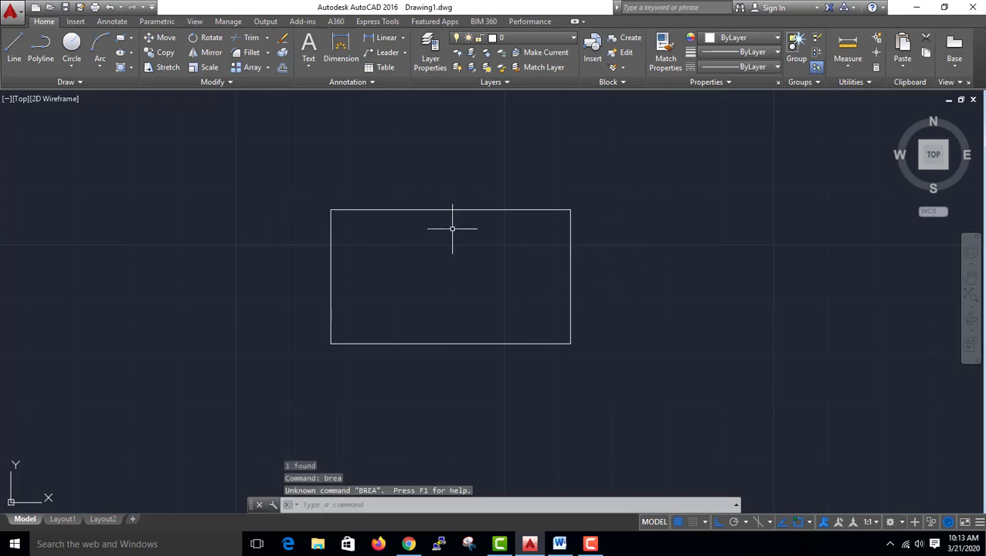
pyautogui.write('bre')
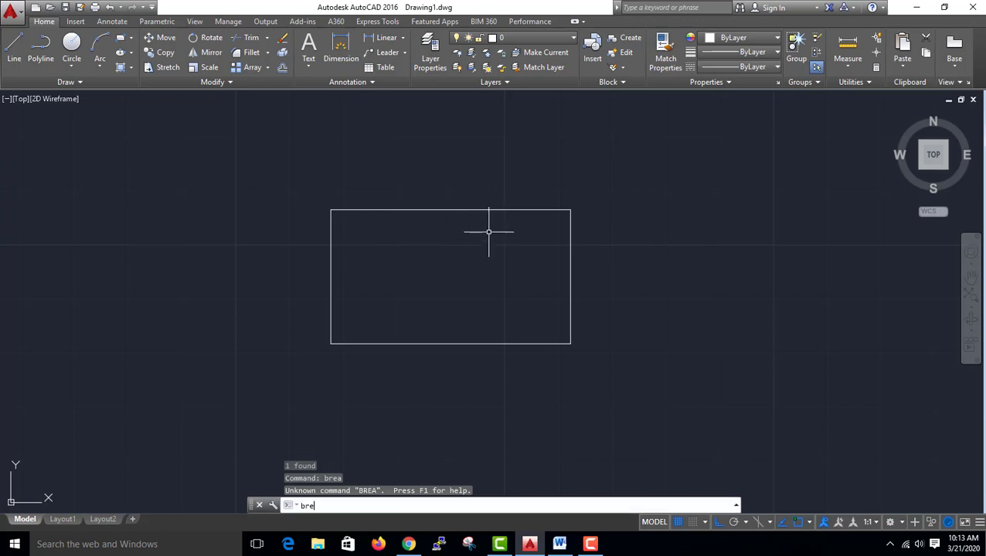
pyautogui.press('Return')
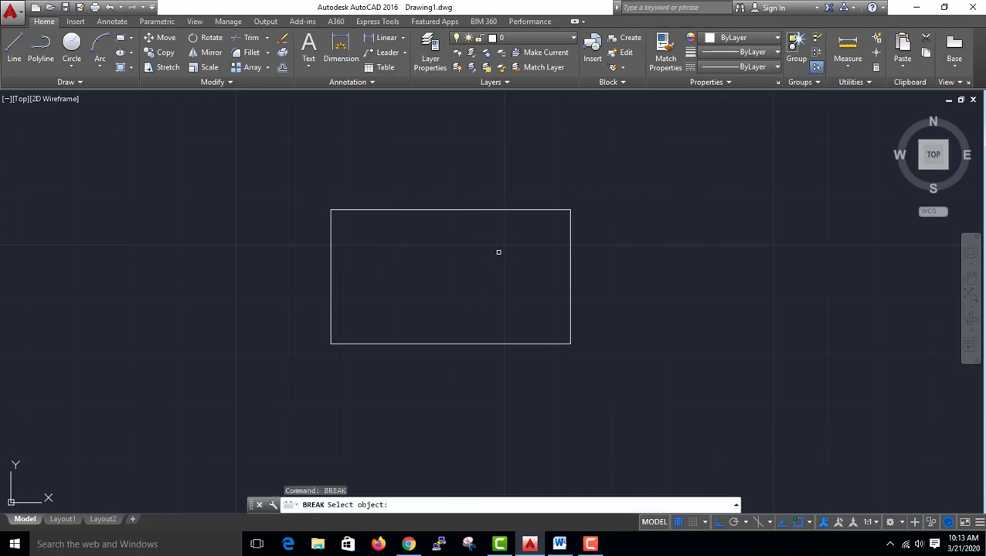
pyautogui.click(471, 207)
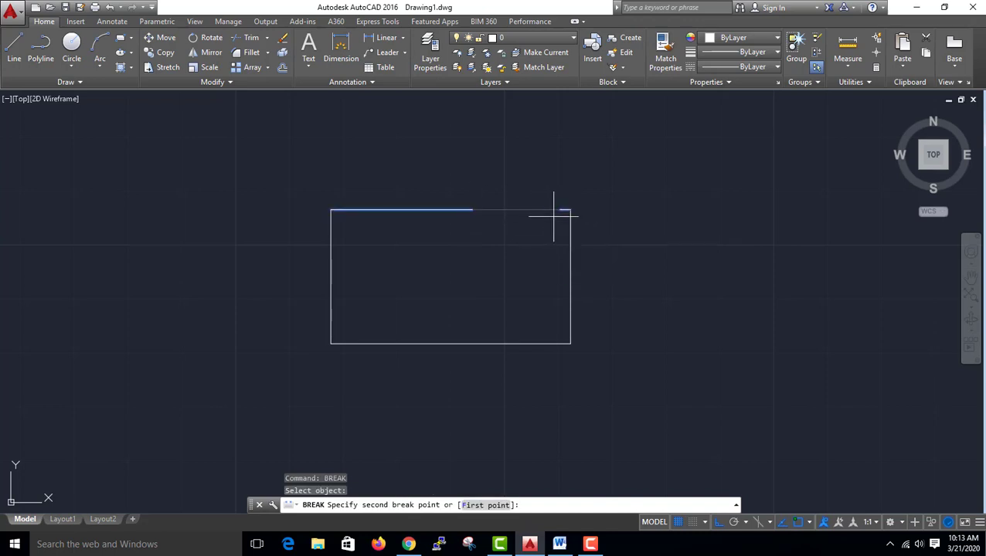
pyautogui.click(540, 209)
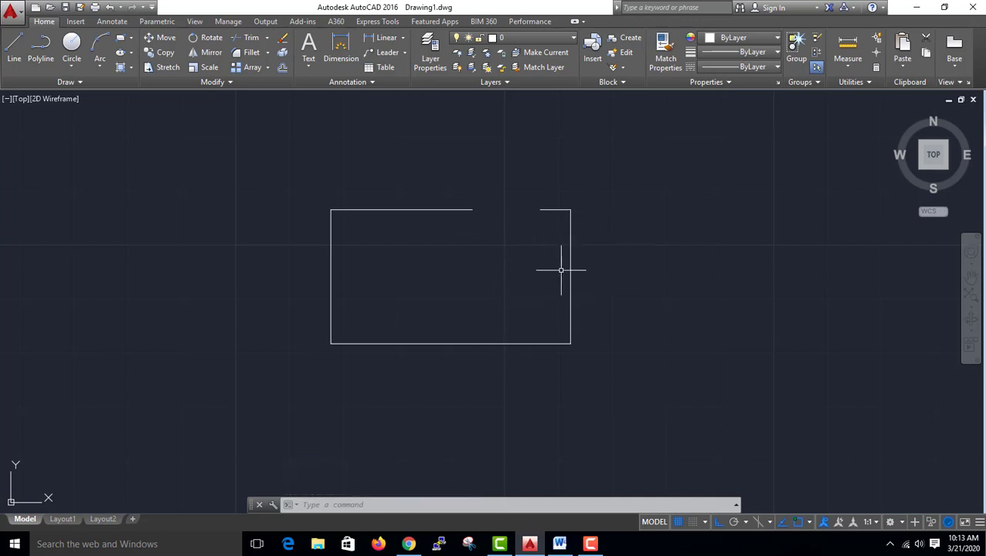
# - JOIN the right and left top-edge pieces back into a single line
pyautogui.write('joi')
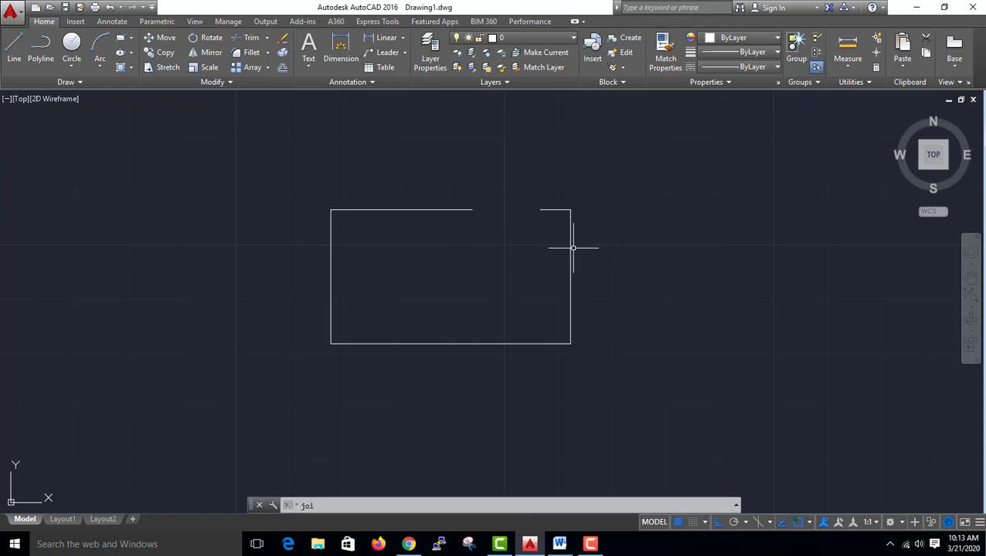
pyautogui.write('n')
pyautogui.press('Return')
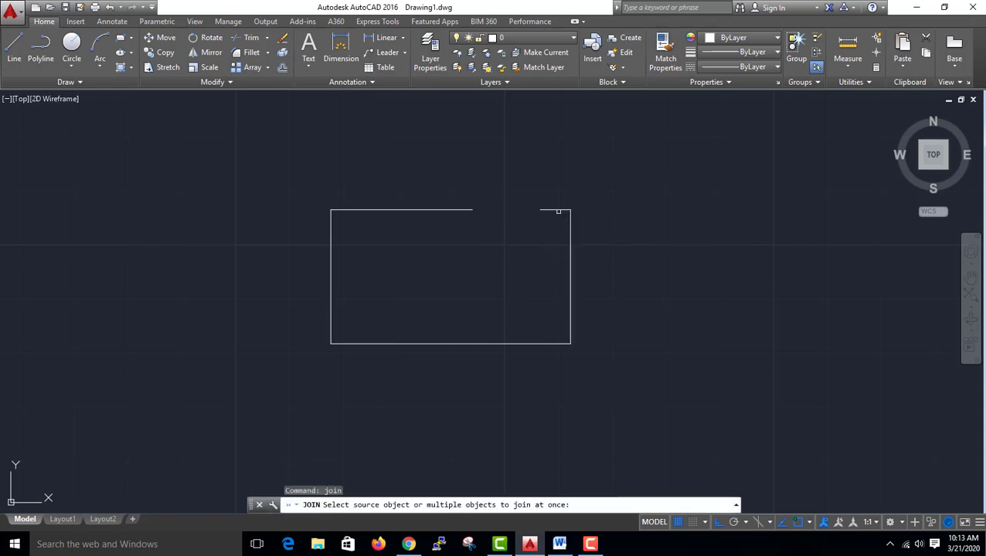
pyautogui.click(558, 210)
pyautogui.click(458, 209)
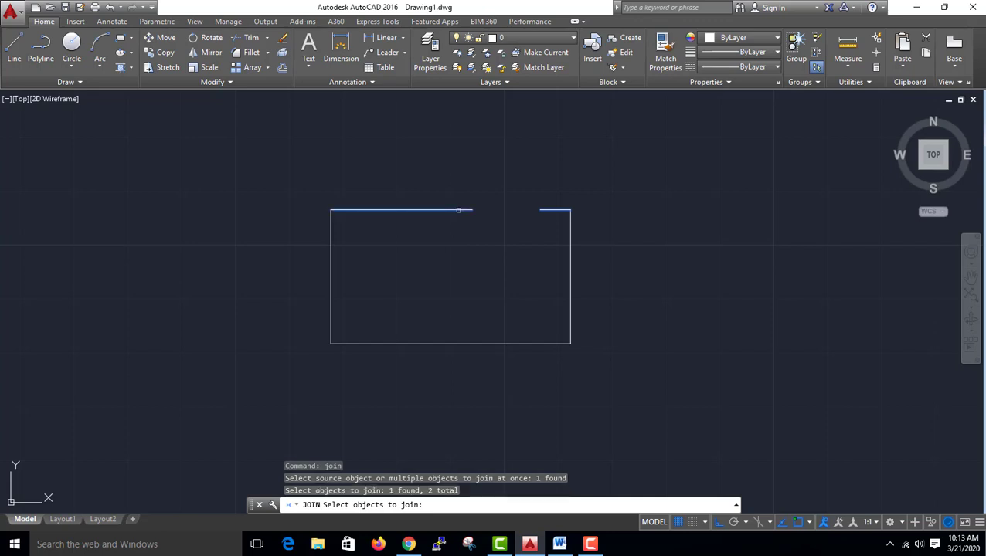
pyautogui.press('Return')
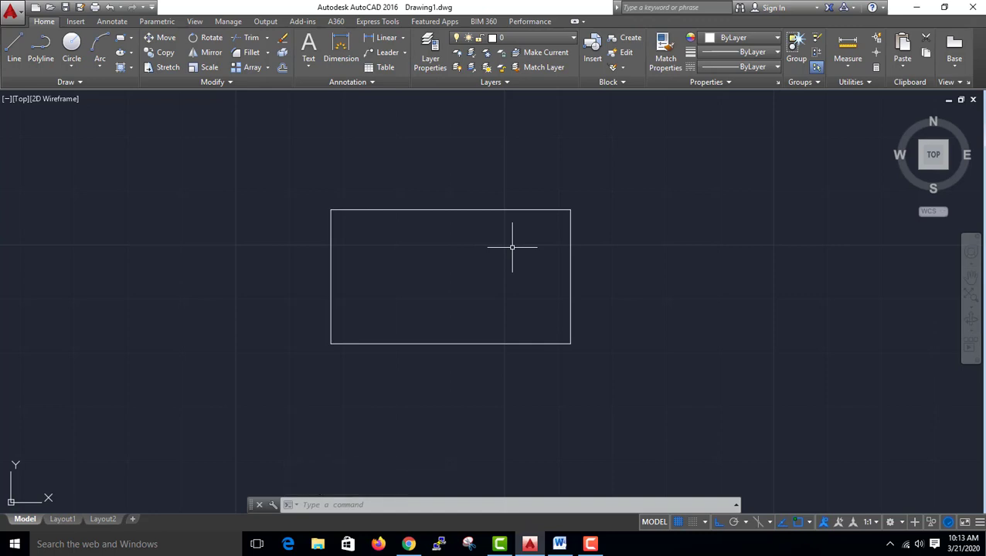
# - Select and delete the whole rectangle
pyautogui.click(701, 220)
pyautogui.click(317, 359)
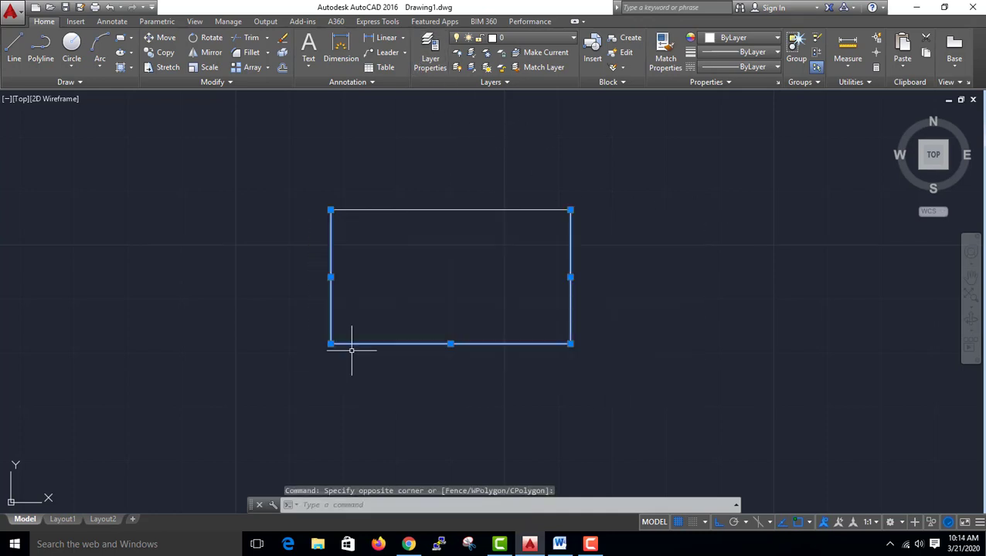
pyautogui.click(633, 193)
pyautogui.click(413, 231)
pyautogui.press('Delete')
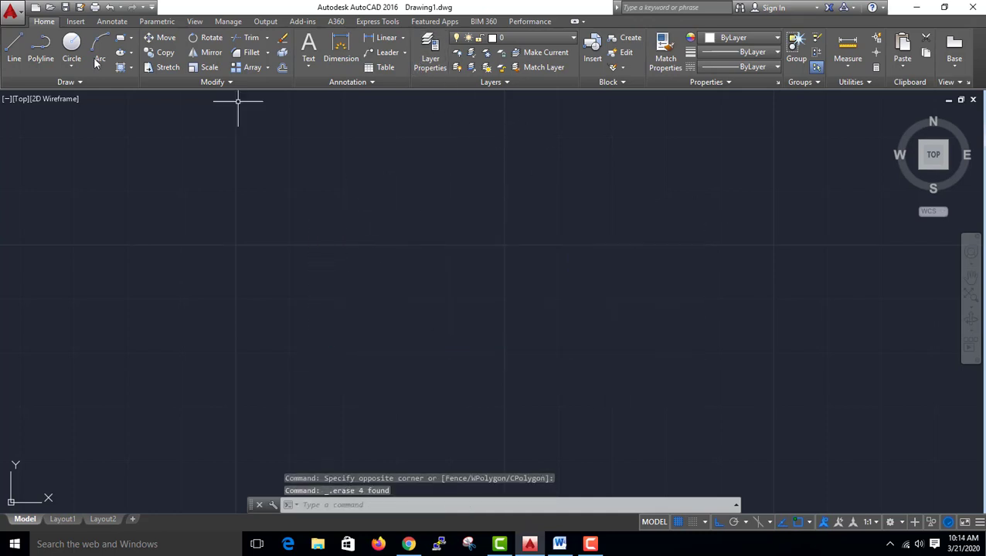
# - Draw two separate collinear horizontal lines, one left and one to its right
pyautogui.click(13, 48)
pyautogui.click(39, 262)
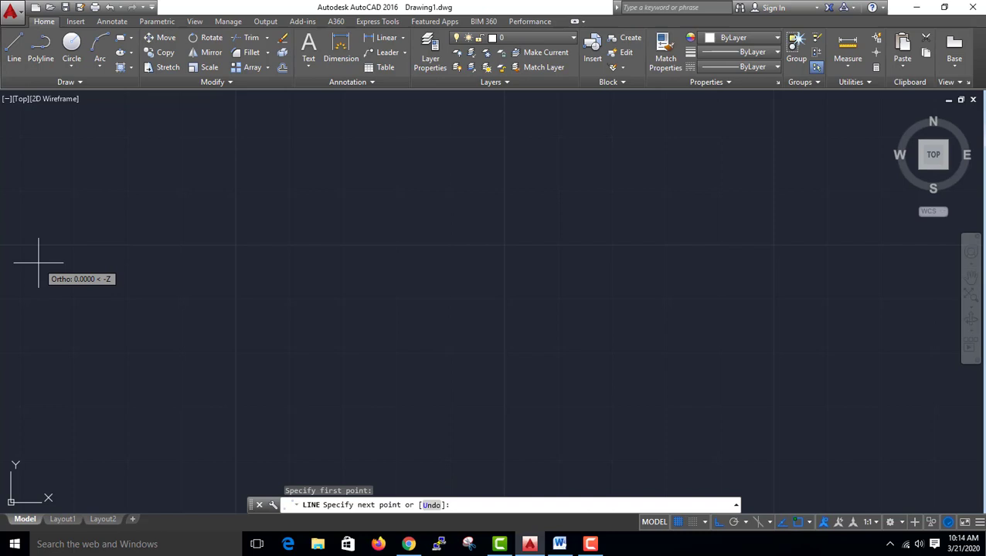
pyautogui.click(209, 263)
pyautogui.press('Return')
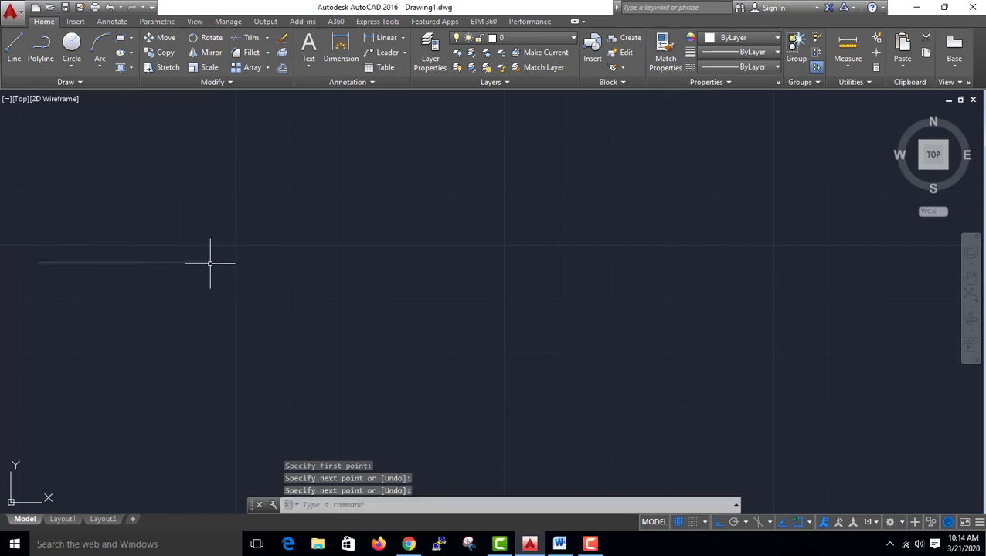
pyautogui.write('l')
pyautogui.press('Return')
pyautogui.click(280, 263)
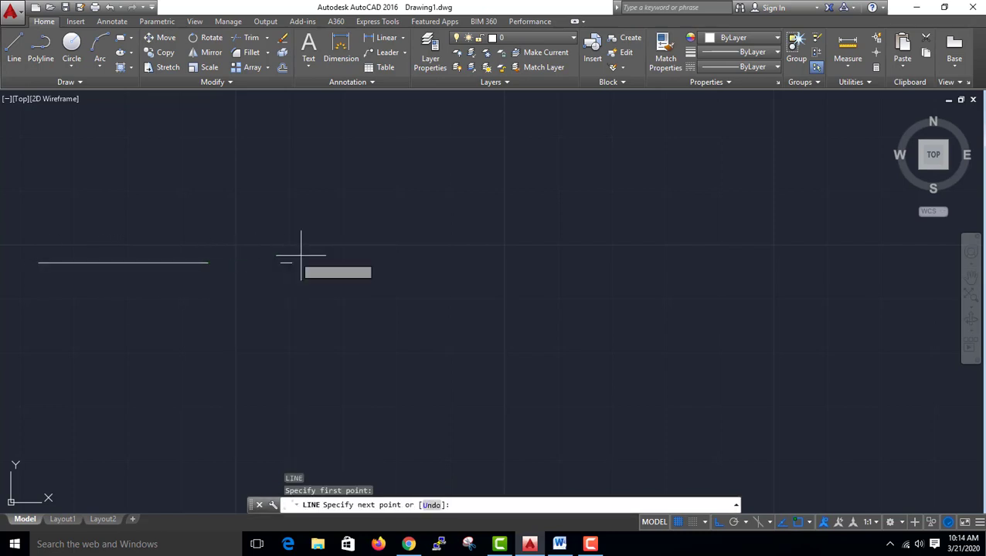
pyautogui.click(435, 263)
pyautogui.press('Return')
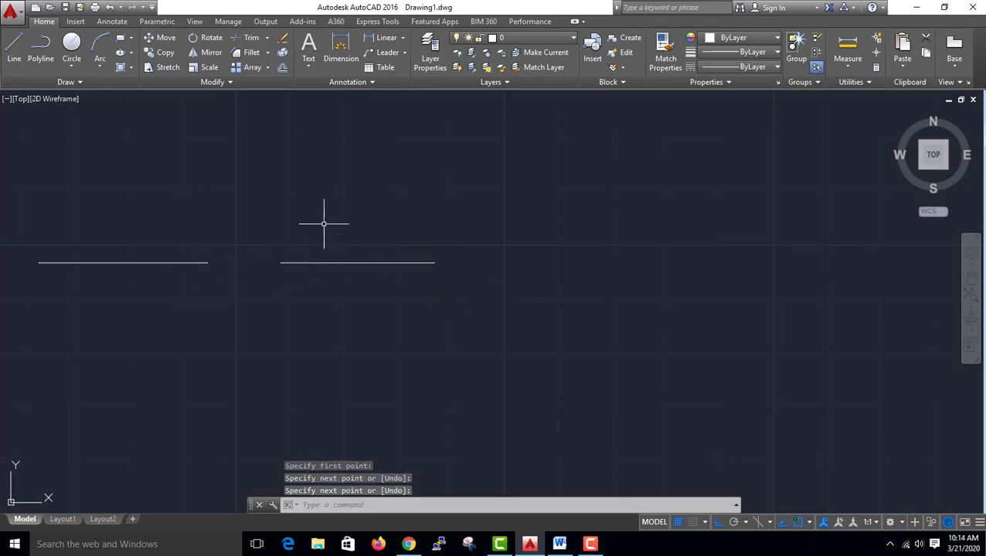
# - JOIN the two horizontal lines into one continuous line
pyautogui.write('JOIn')
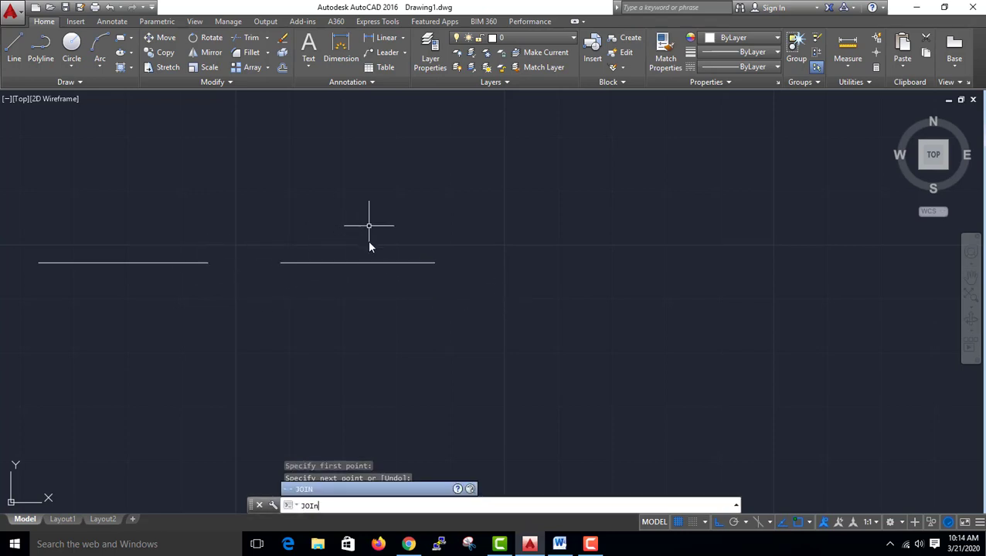
pyautogui.press('Return')
pyautogui.click(319, 262)
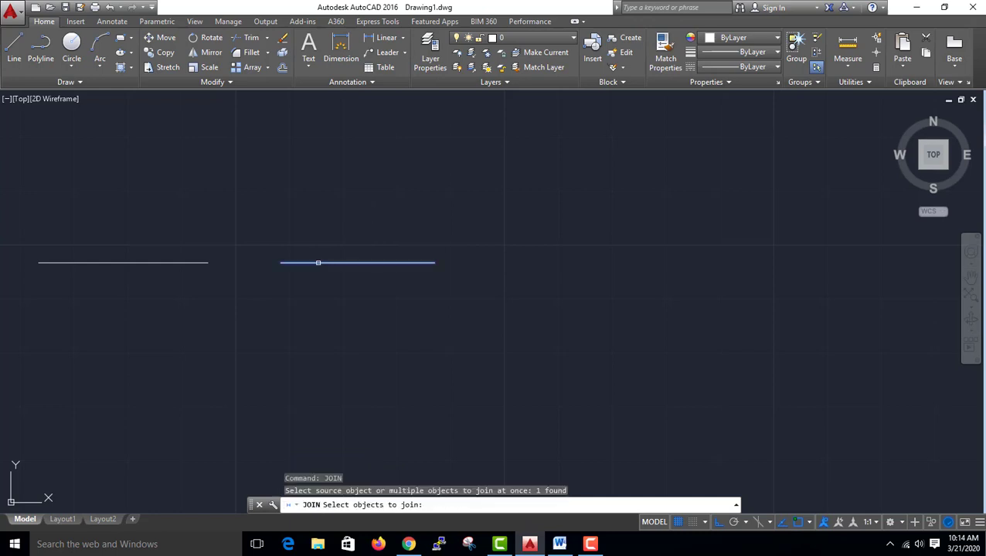
pyautogui.click(197, 263)
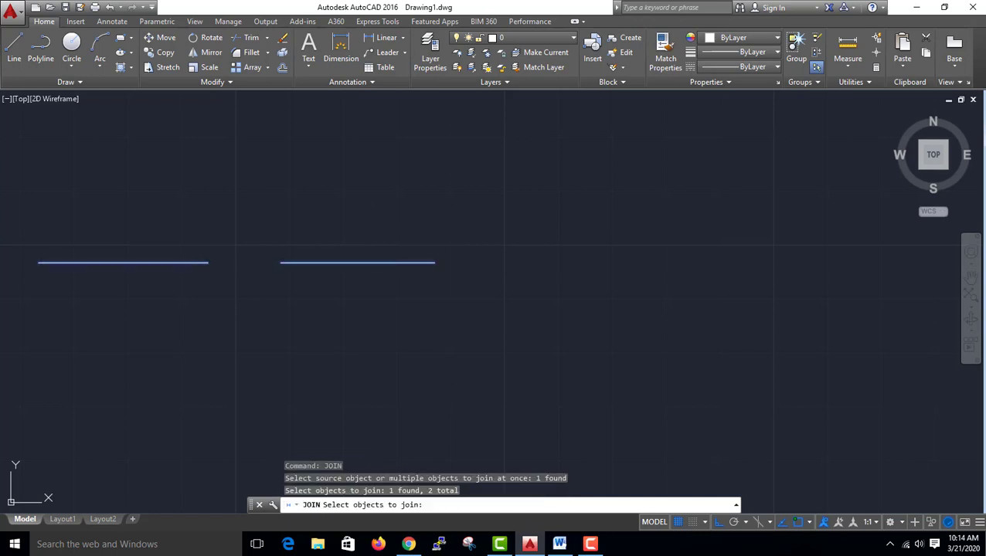
pyautogui.press('Return')
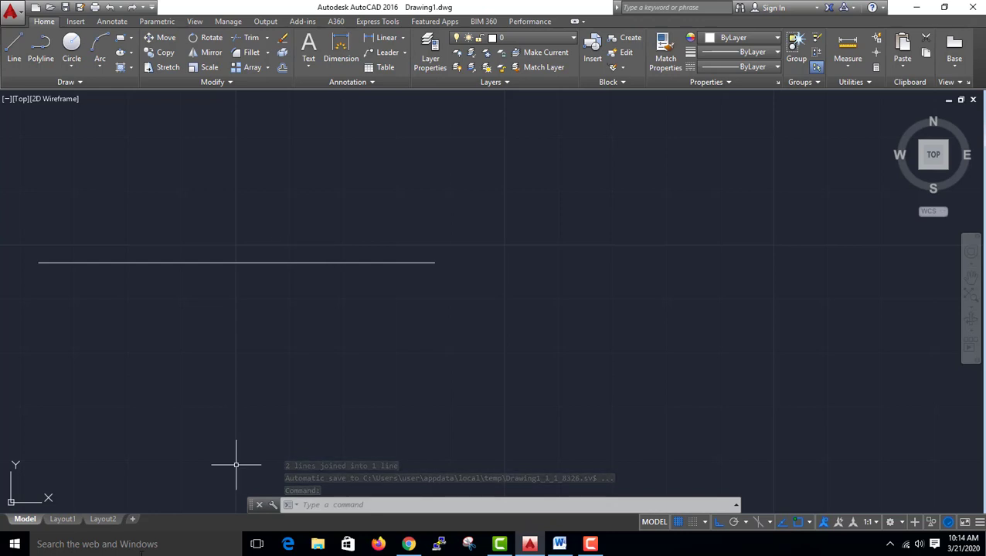
# - Window-select the joined line and delete it
pyautogui.click(502, 176)
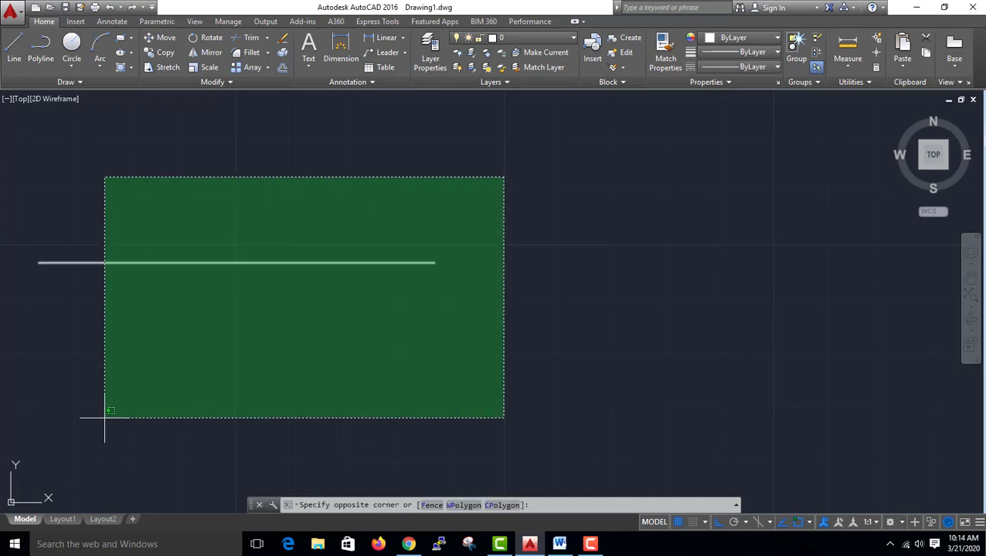
pyautogui.click(104, 418)
pyautogui.press('Delete')
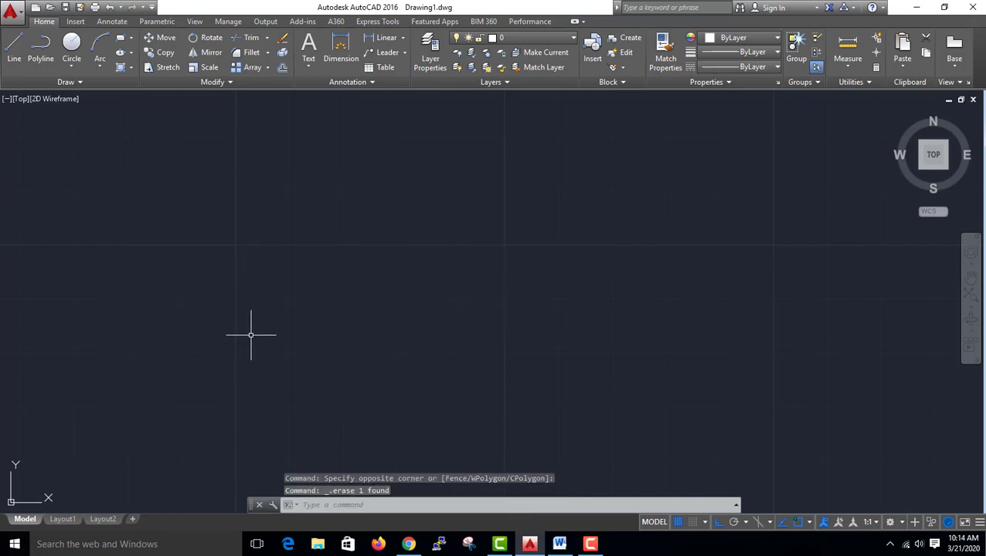
# - Draw the stepped outer outline with LINE, plus a small box near the top right
pyautogui.click(14, 47)
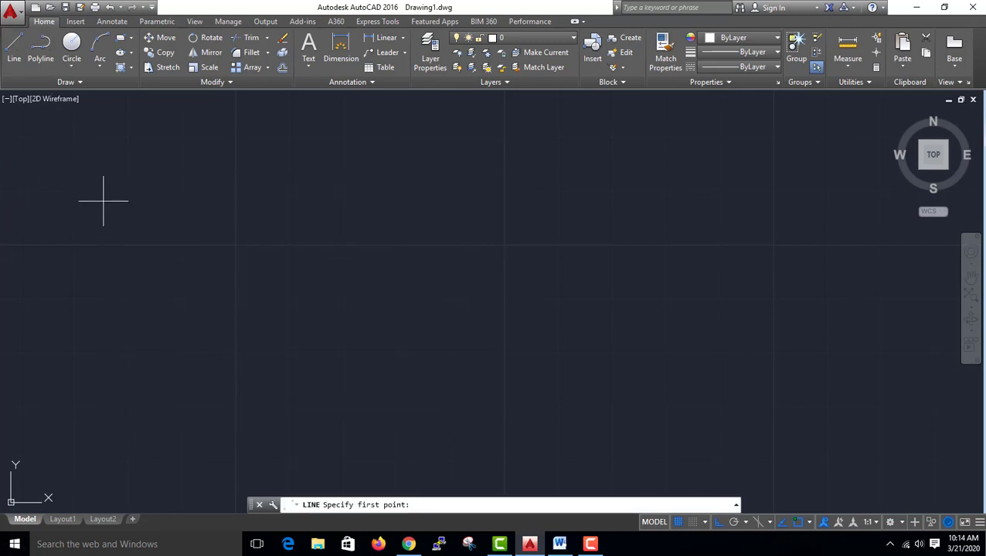
pyautogui.click(114, 169)
pyautogui.click(114, 437)
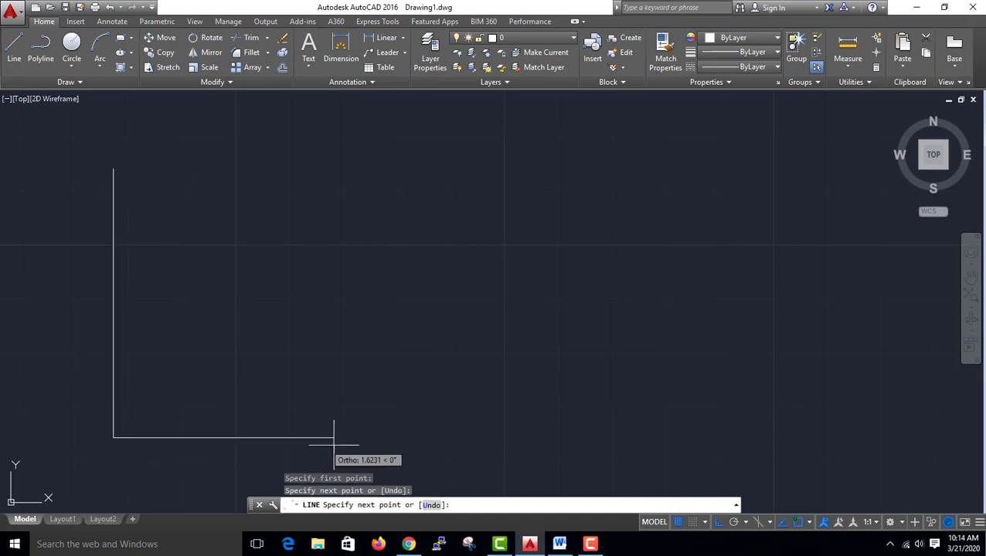
pyautogui.click(402, 437)
pyautogui.click(403, 379)
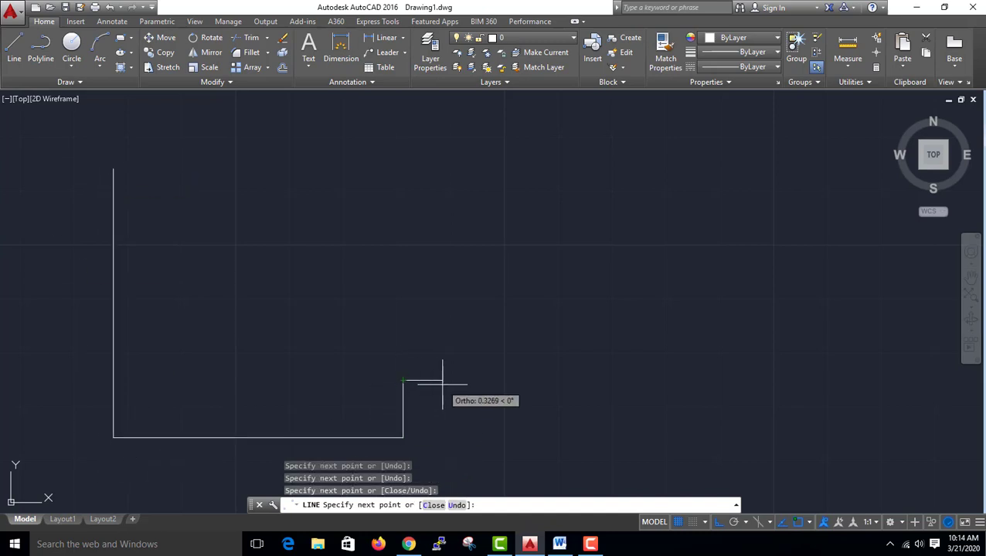
pyautogui.click(569, 380)
pyautogui.click(568, 178)
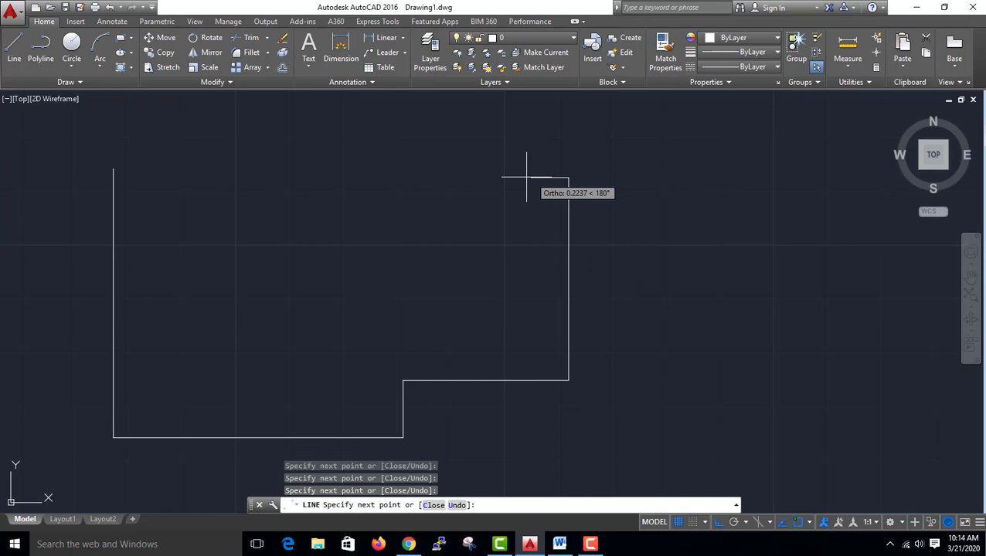
pyautogui.click(459, 178)
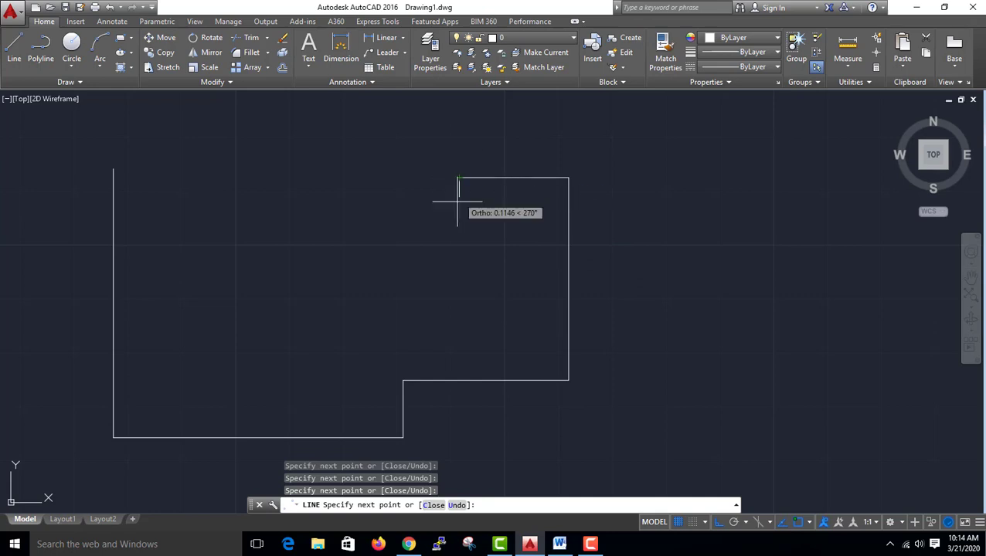
pyautogui.click(459, 268)
pyautogui.click(427, 268)
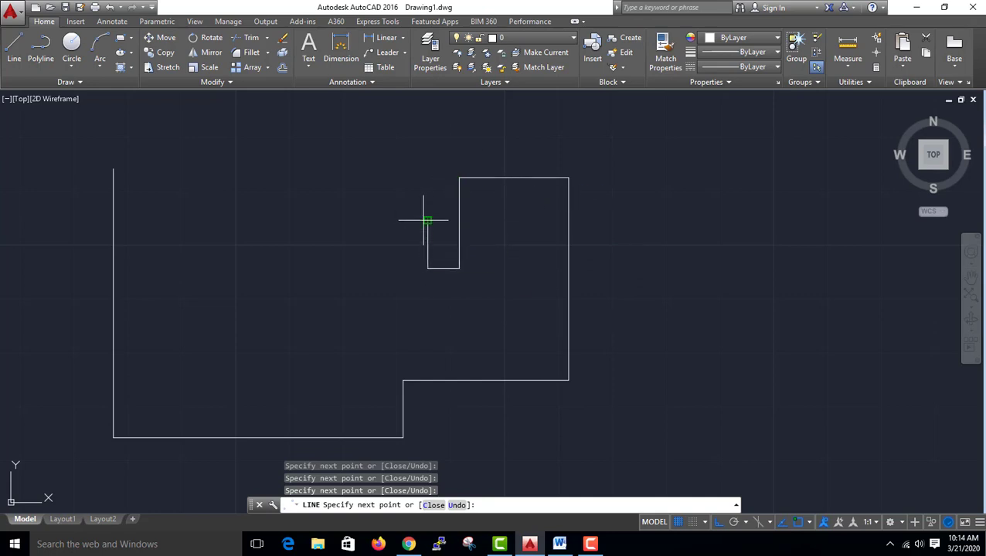
pyautogui.click(426, 223)
pyautogui.click(459, 221)
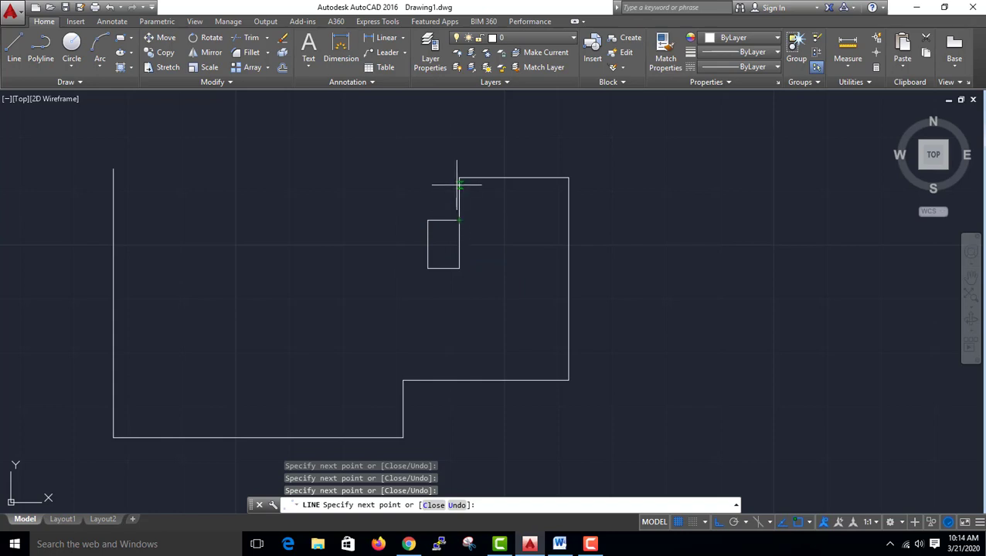
# - Continue the chain with room dividers and a small room, retracing existing edges
pyautogui.click(466, 178)
pyautogui.click(506, 178)
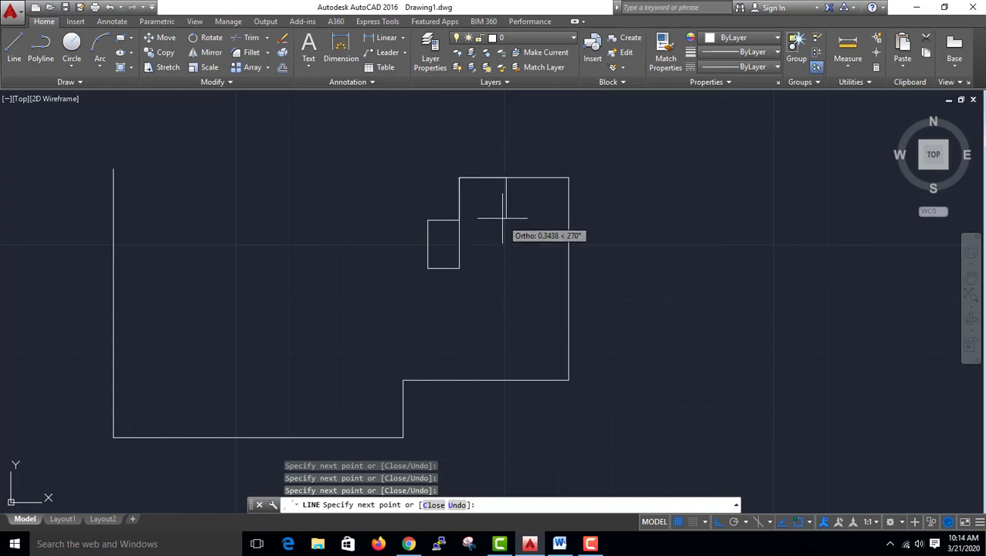
pyautogui.click(506, 307)
pyautogui.click(370, 307)
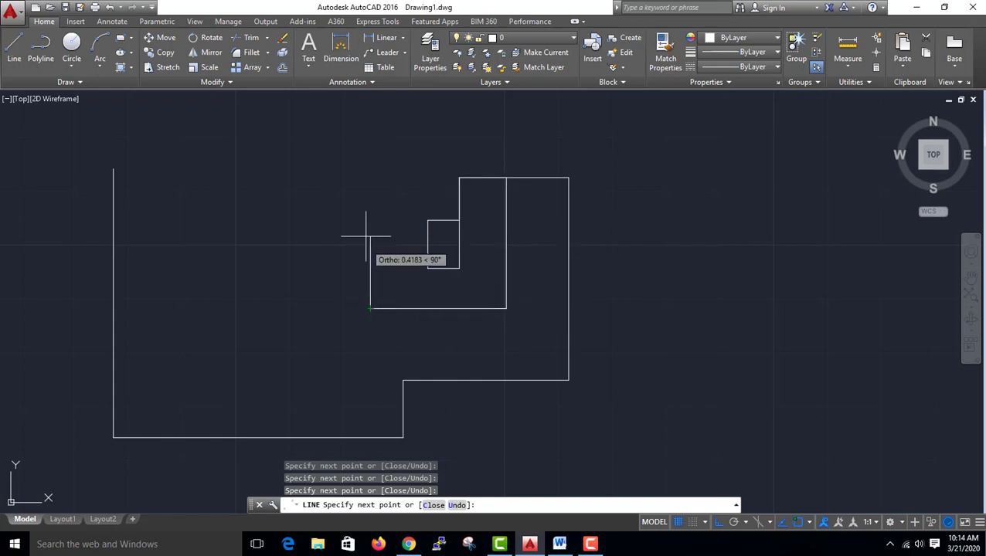
pyautogui.click(370, 183)
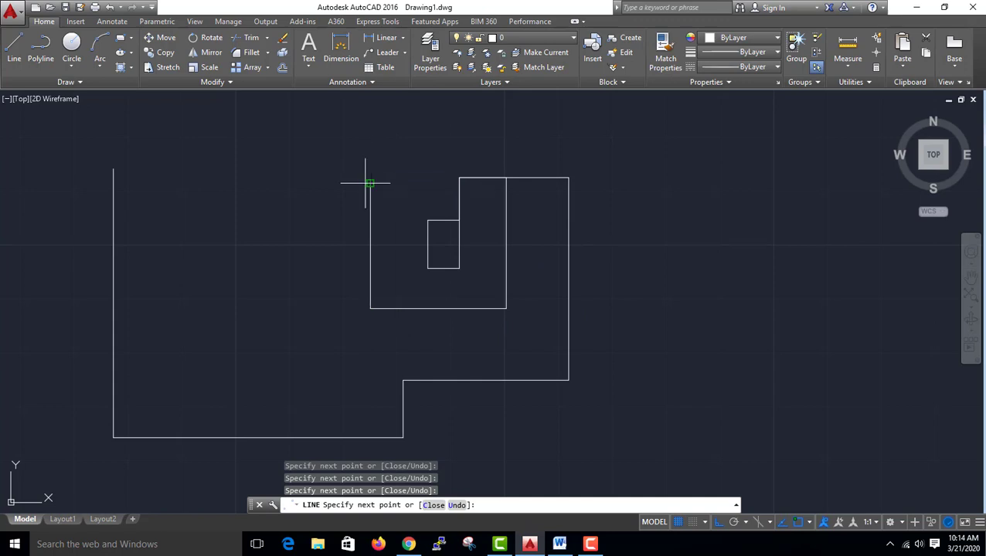
pyautogui.click(318, 183)
pyautogui.click(319, 267)
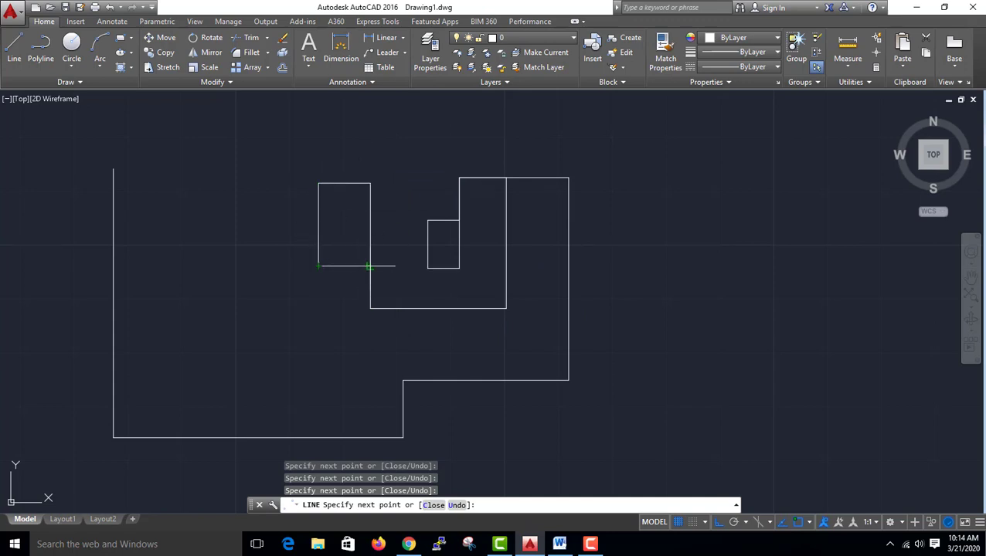
pyautogui.click(370, 266)
pyautogui.click(370, 309)
pyautogui.click(370, 438)
pyautogui.click(235, 438)
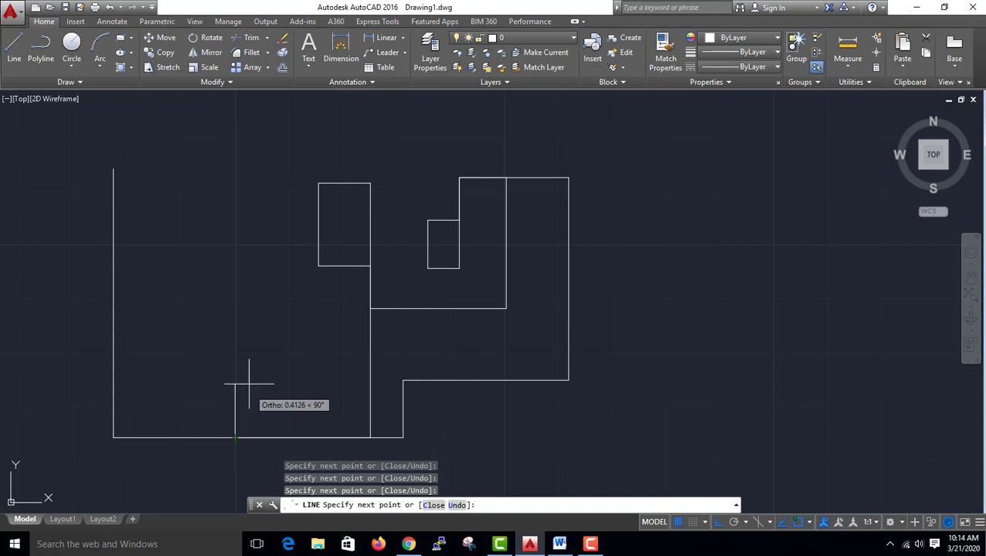
pyautogui.click(235, 177)
pyautogui.click(114, 176)
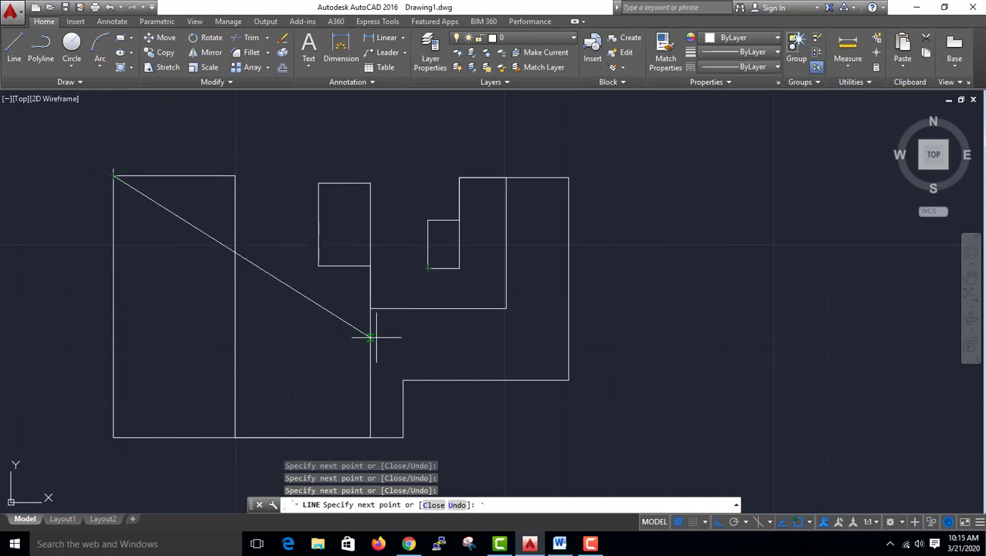
pyautogui.press('Escape')
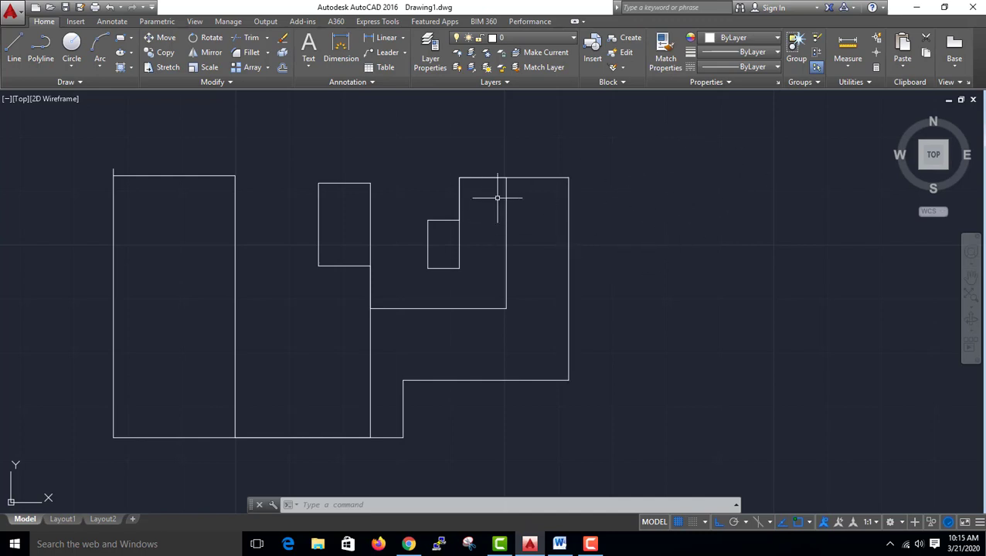
# - Window-select the whole room outline and run OVERKILL with default settings, deleting 4 overlapping segments
pyautogui.click(650, 134)
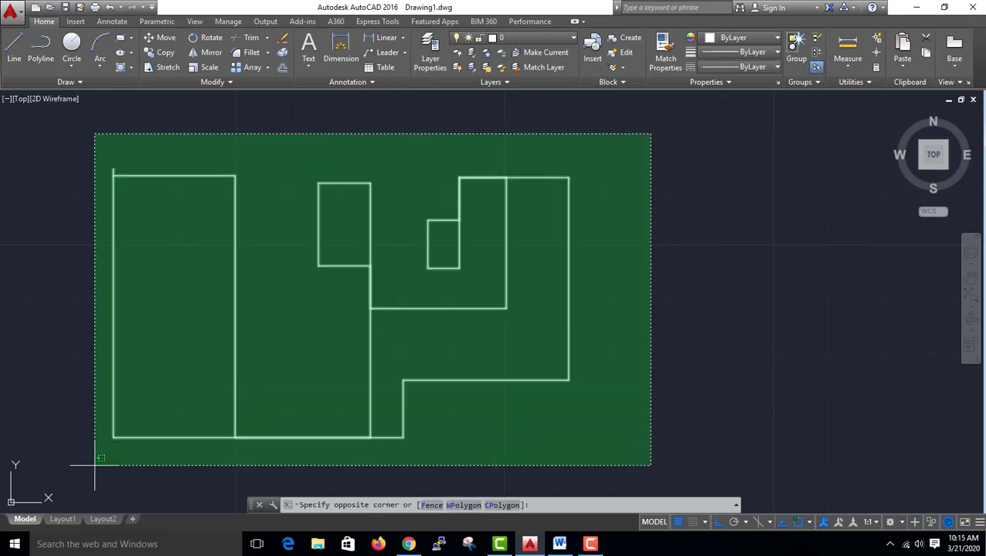
pyautogui.click(70, 489)
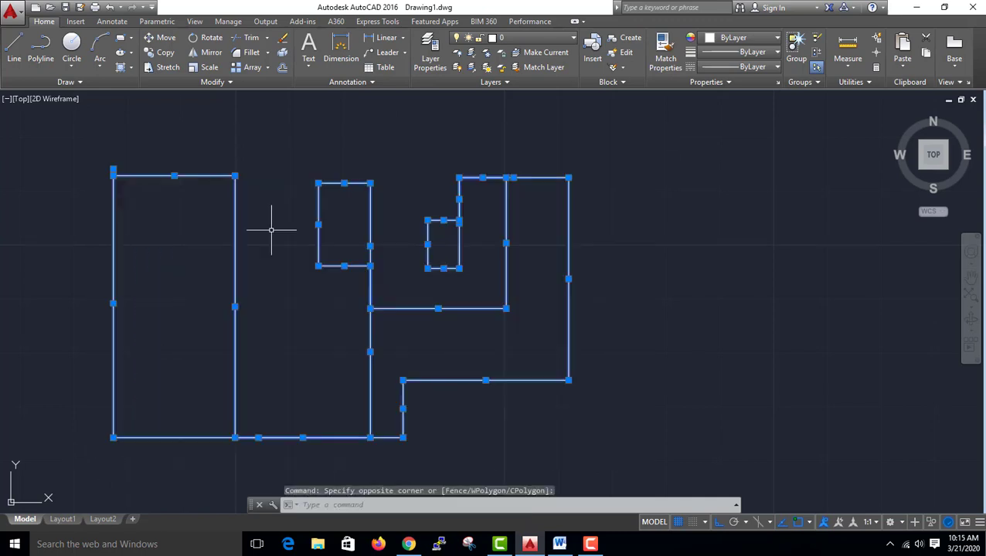
pyautogui.click(232, 82)
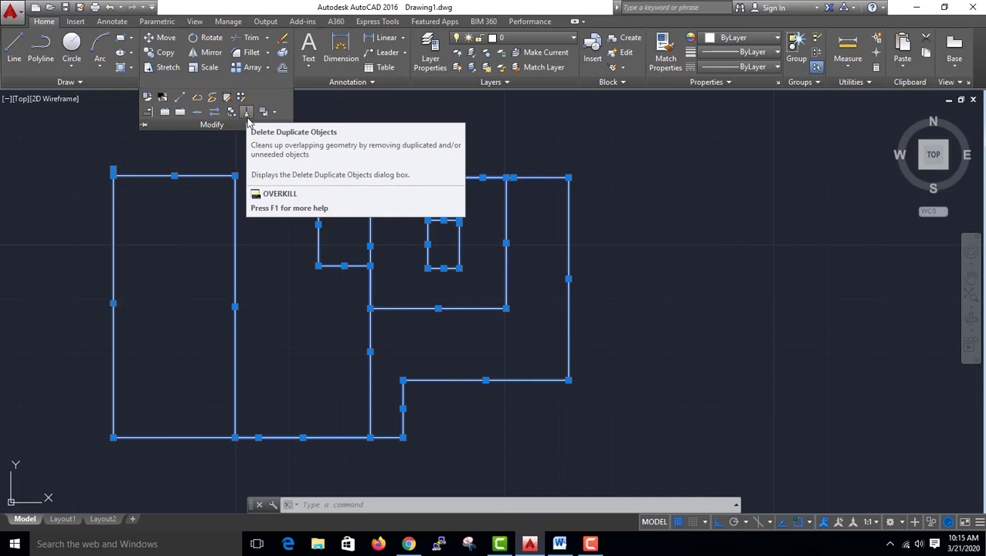
pyautogui.click(247, 115)
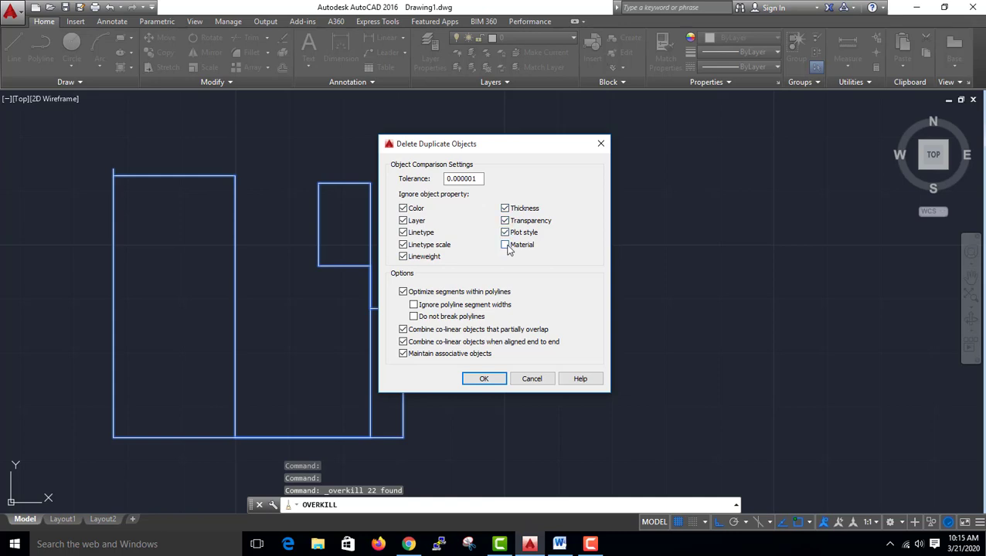
pyautogui.click(482, 377)
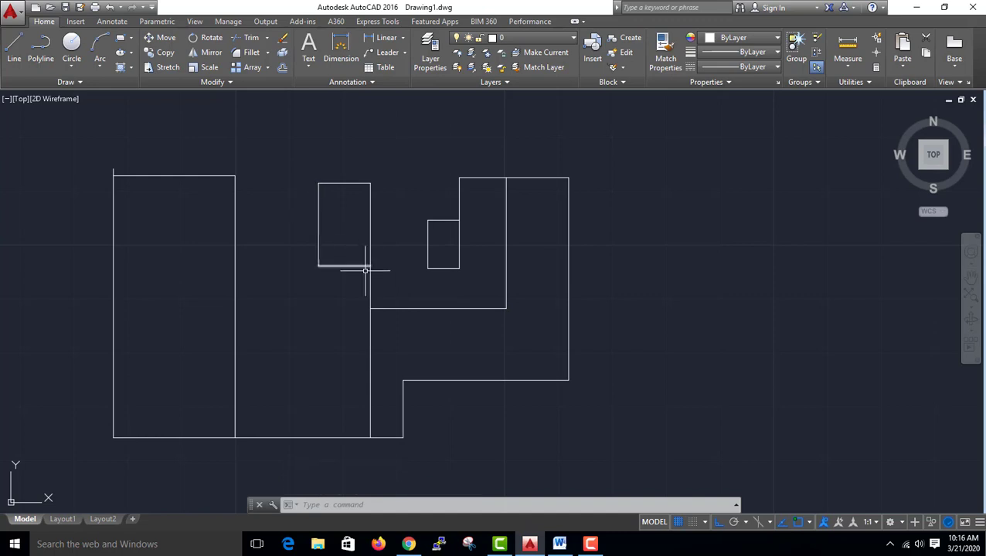
pyautogui.click(373, 285)
pyautogui.click(303, 380)
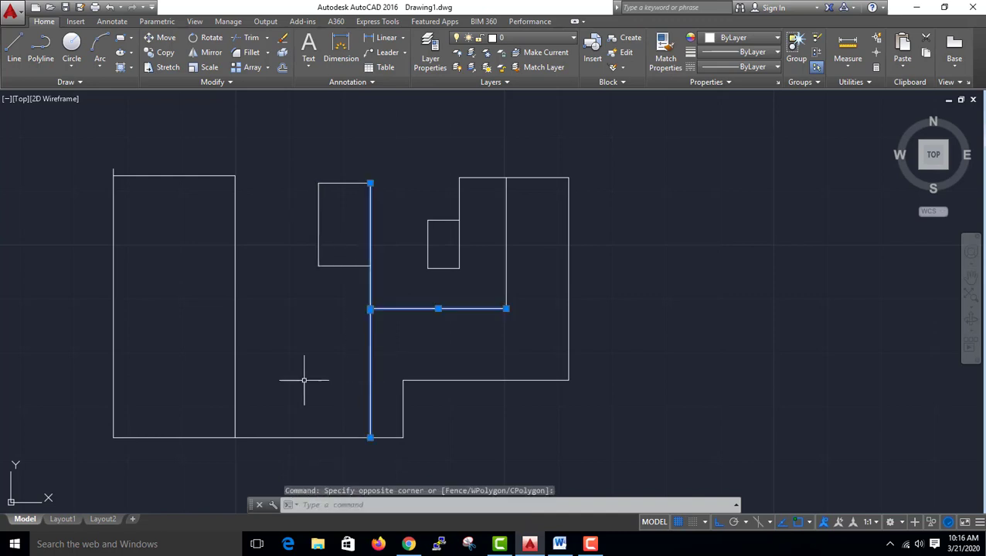
pyautogui.click(270, 367)
pyautogui.click(96, 294)
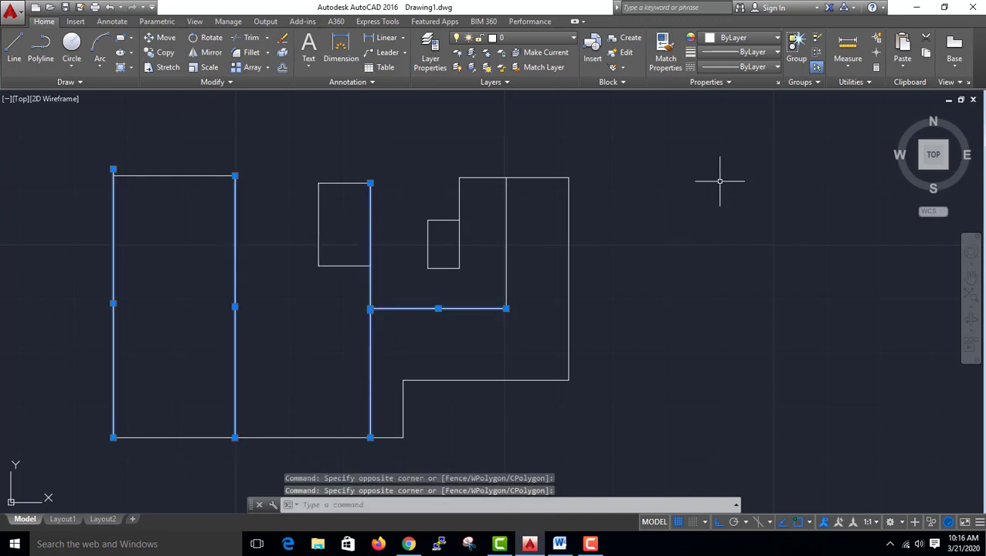
pyautogui.click(711, 129)
pyautogui.click(29, 452)
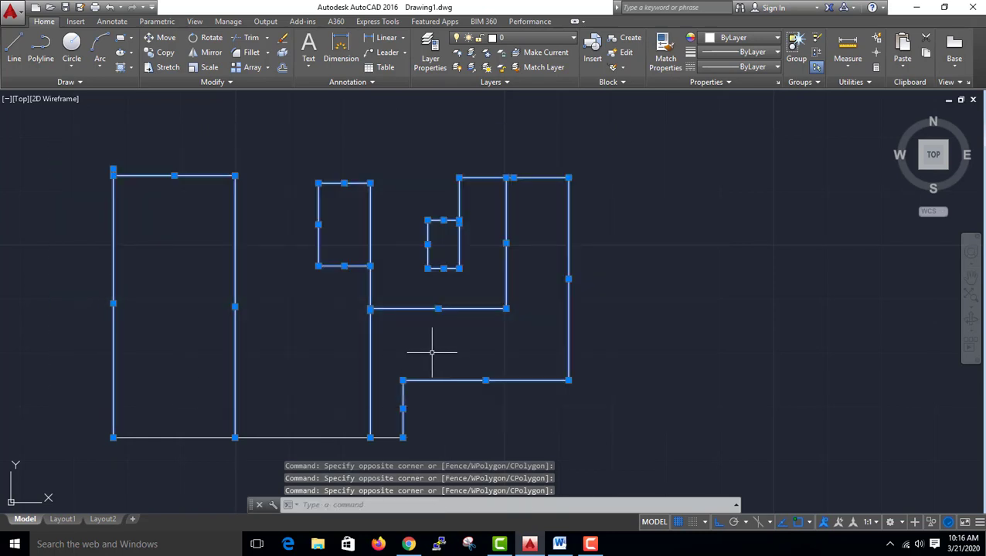